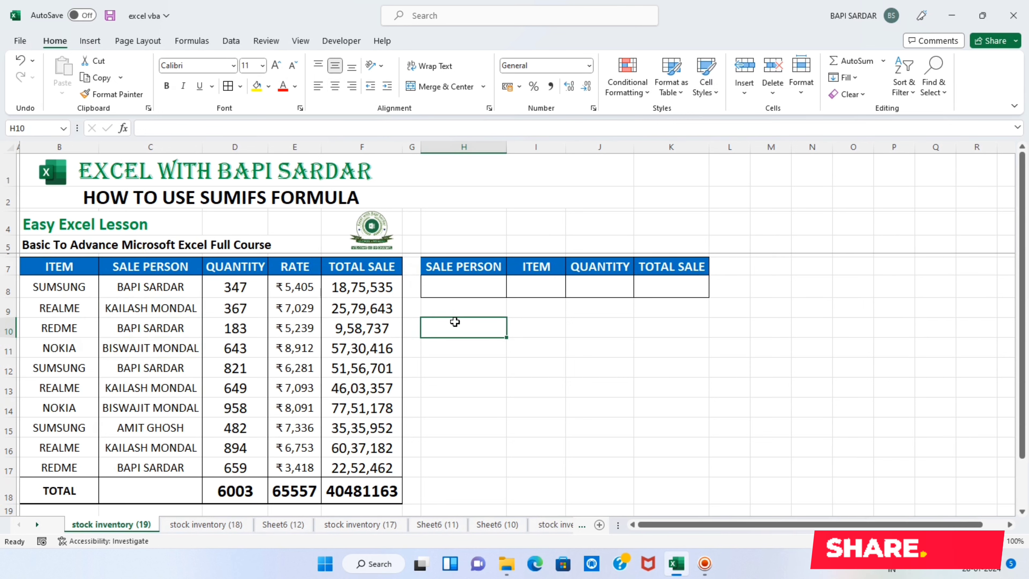
Step: Examine the ITEM, SALE PERSON, QUANTITY and TOTAL SALE columns of the sales table
drag(53, 271, 45, 469)
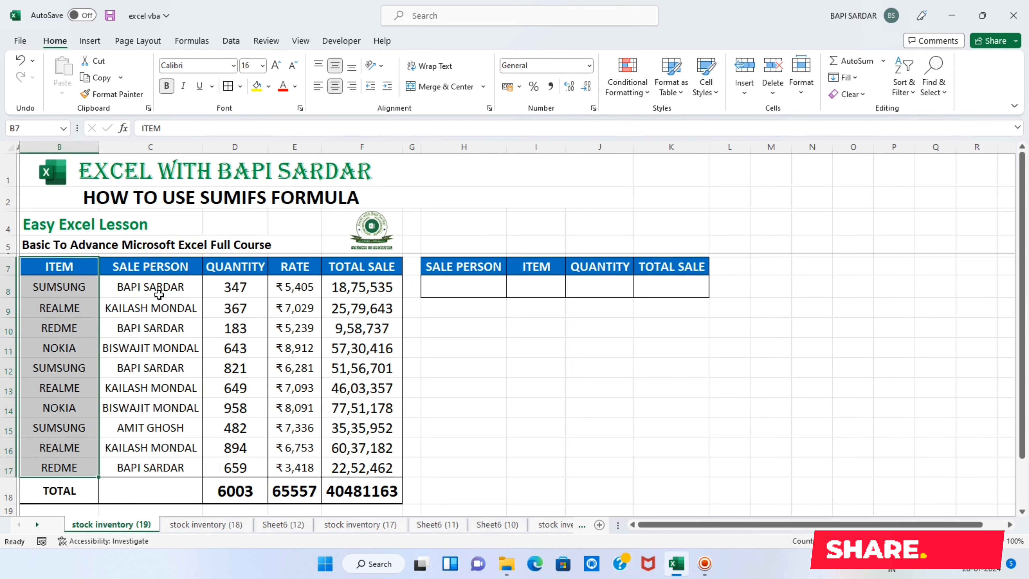
drag(160, 268, 161, 468)
drag(248, 273, 248, 367)
drag(362, 269, 381, 428)
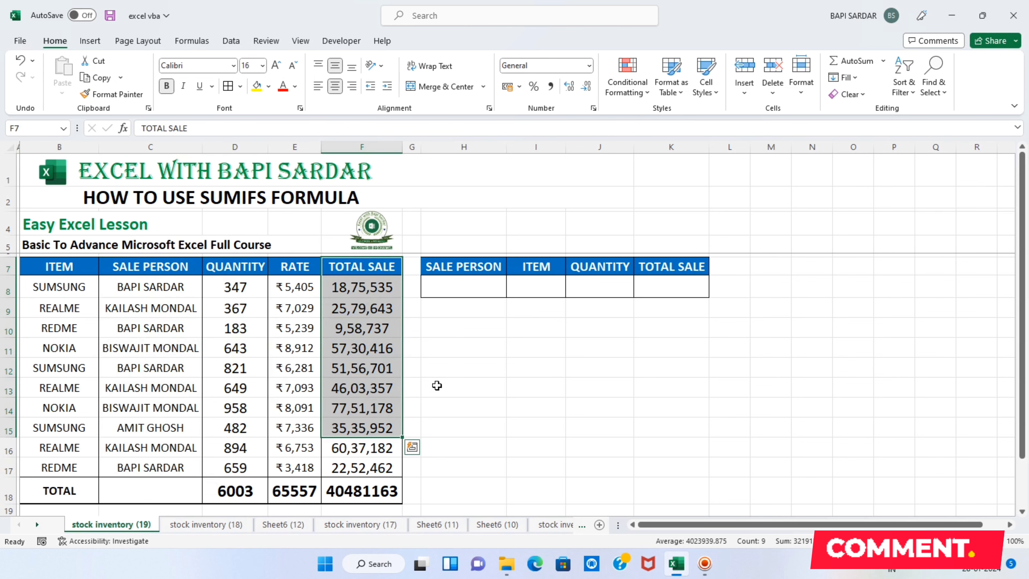
click(437, 370)
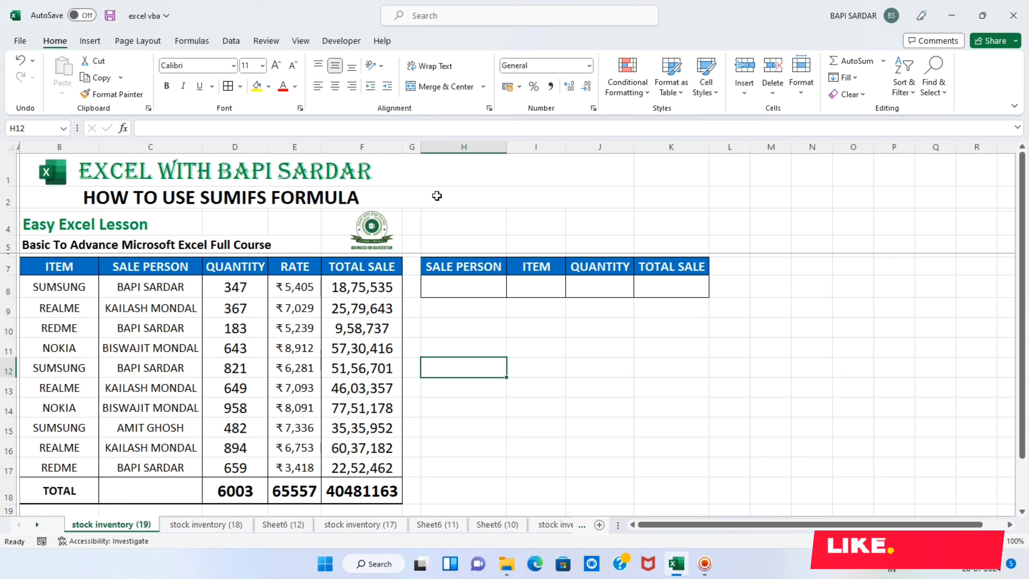
Step: Turn on filters for header row 7, show only the rows of the salesperson in C8, and check the filtered items and totals
click(10, 267)
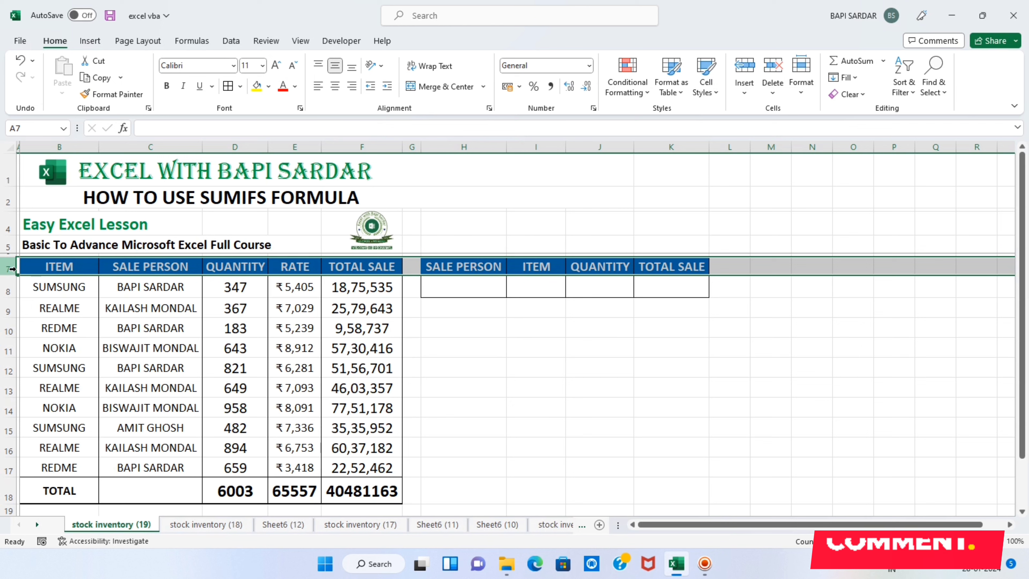
key(ctrl+shift+l)
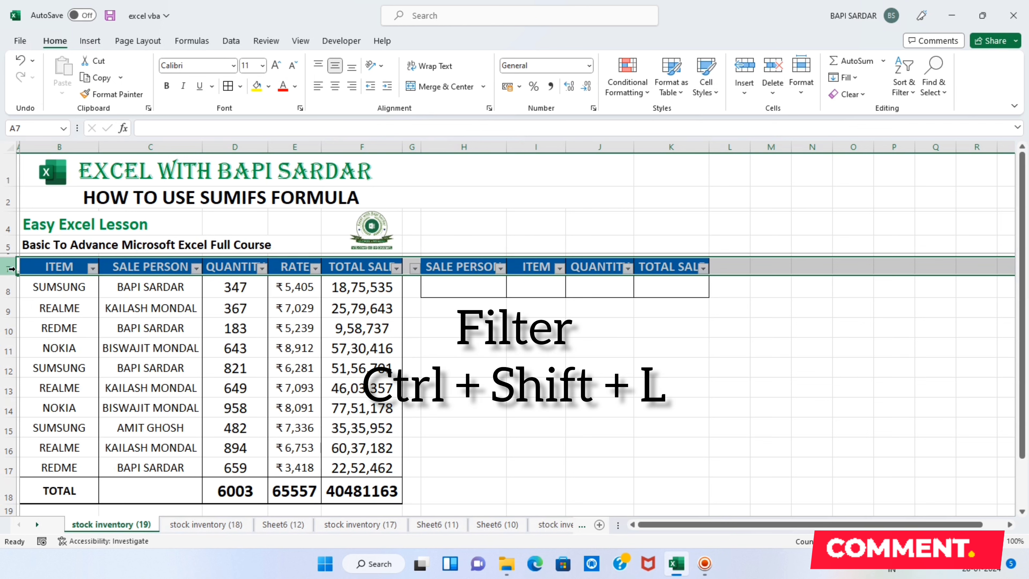
click(196, 268)
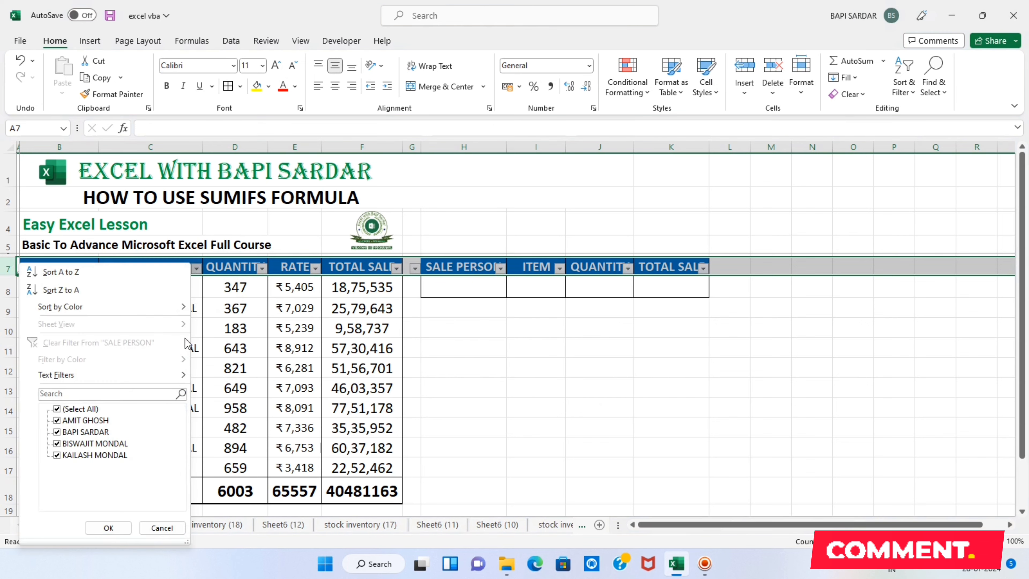
click(77, 409)
click(57, 432)
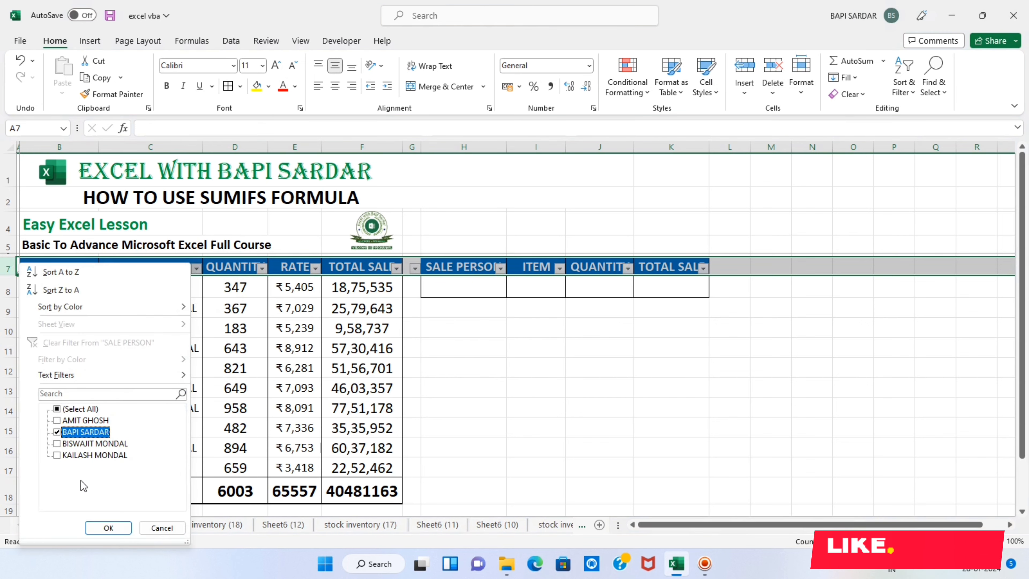
click(108, 528)
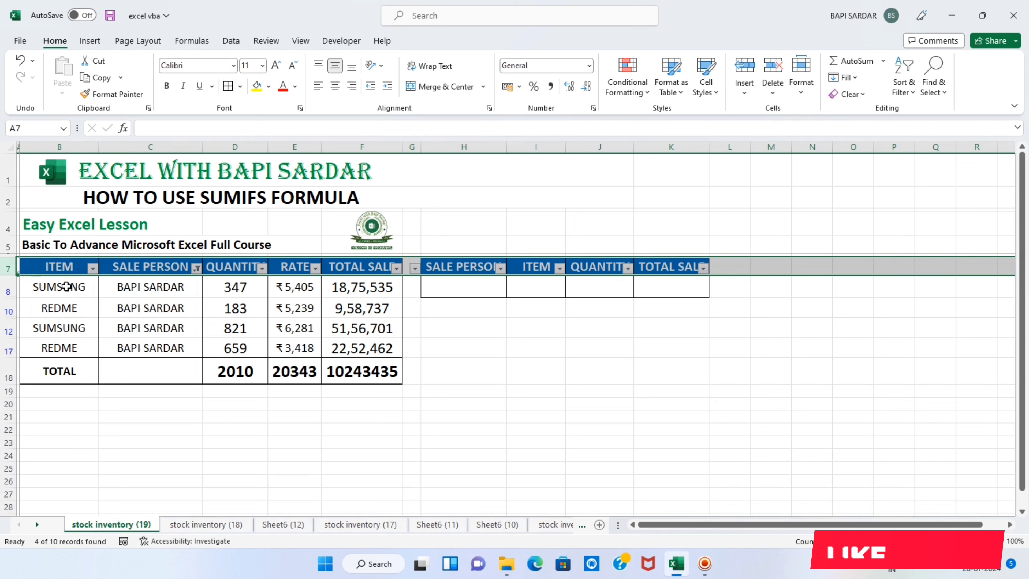
click(65, 287)
click(65, 312)
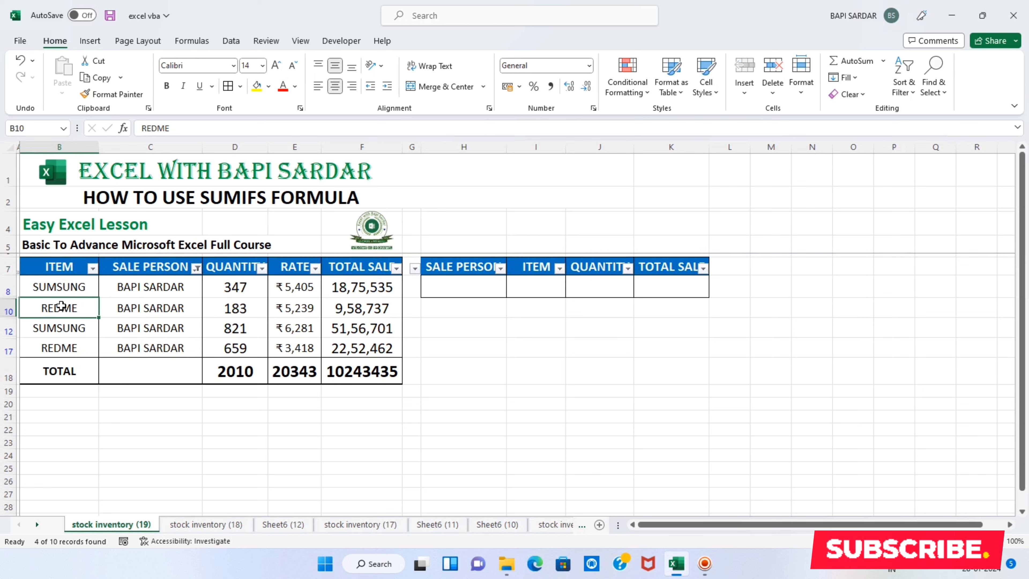
click(244, 372)
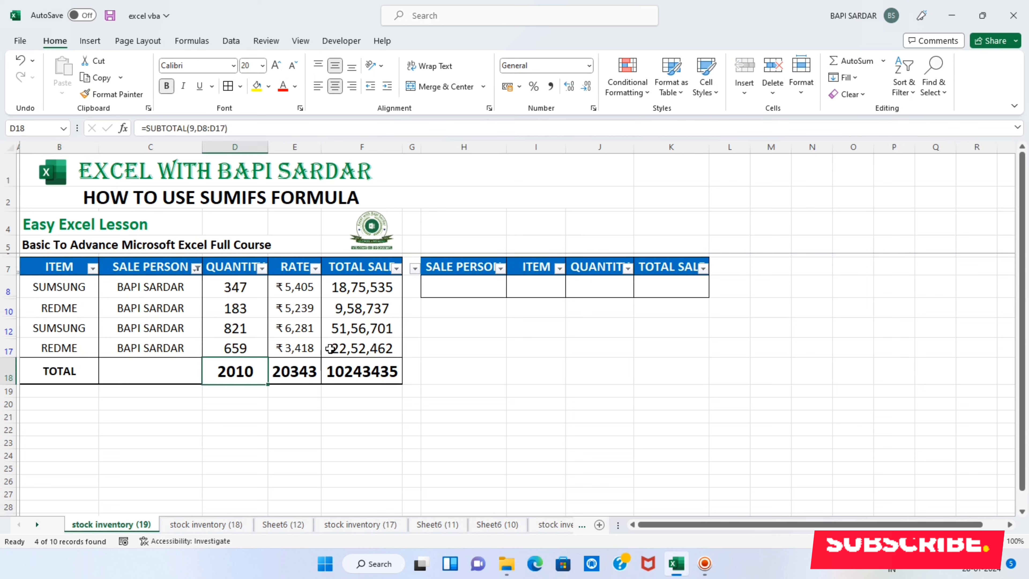
click(355, 374)
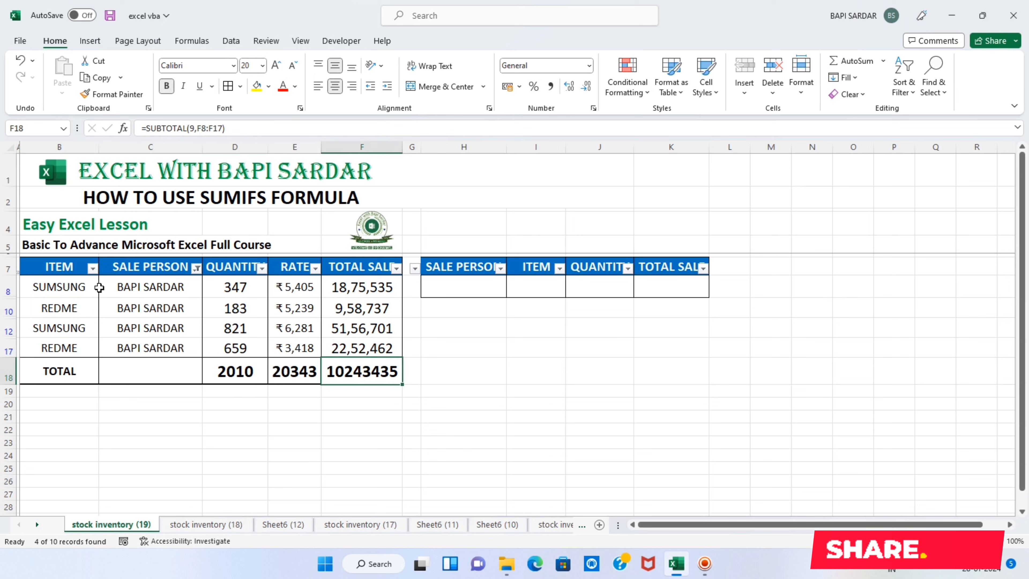
Step: Filter the ITEM column to show only SUMSUNG
click(93, 269)
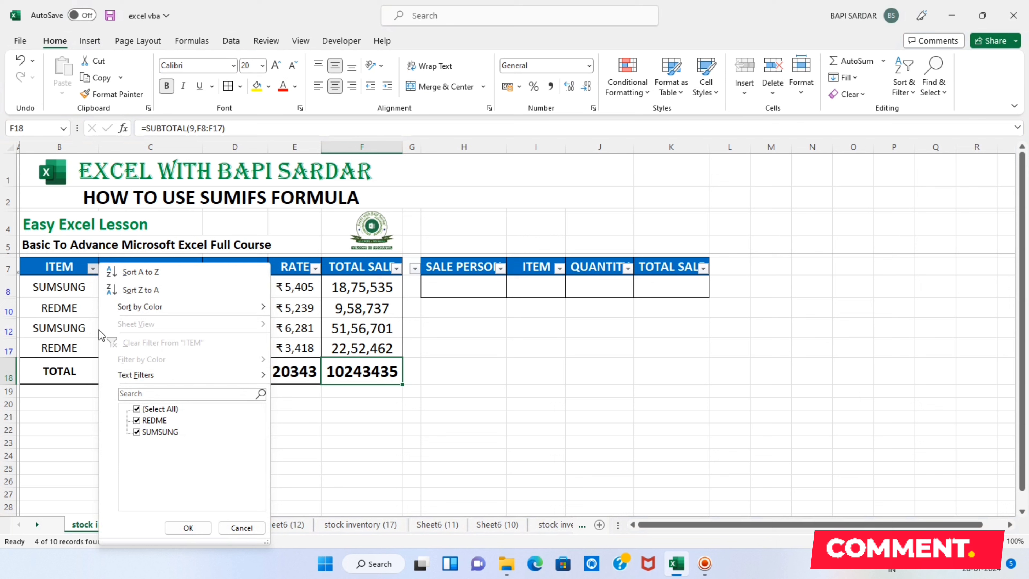
click(73, 270)
click(93, 269)
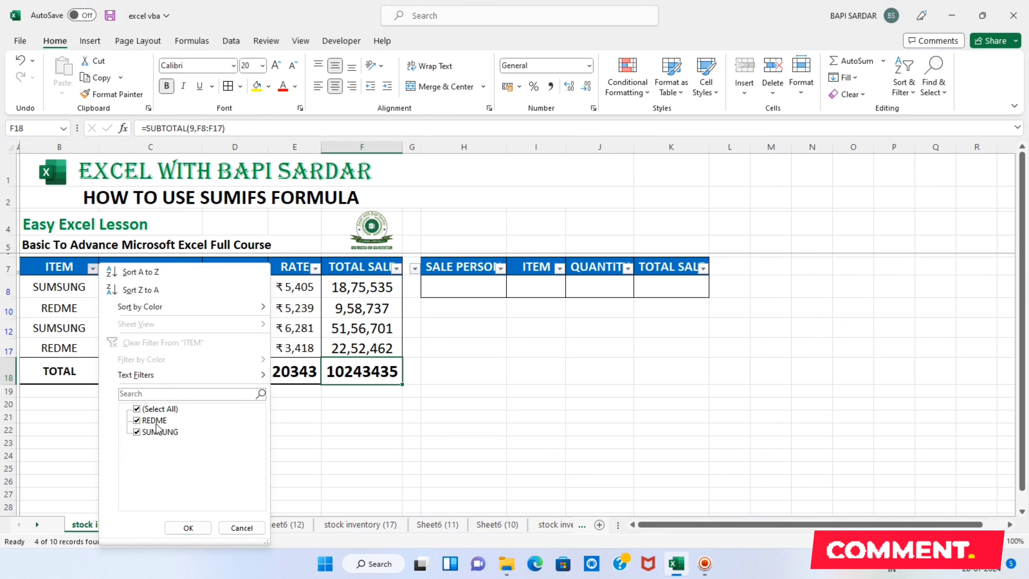
click(147, 421)
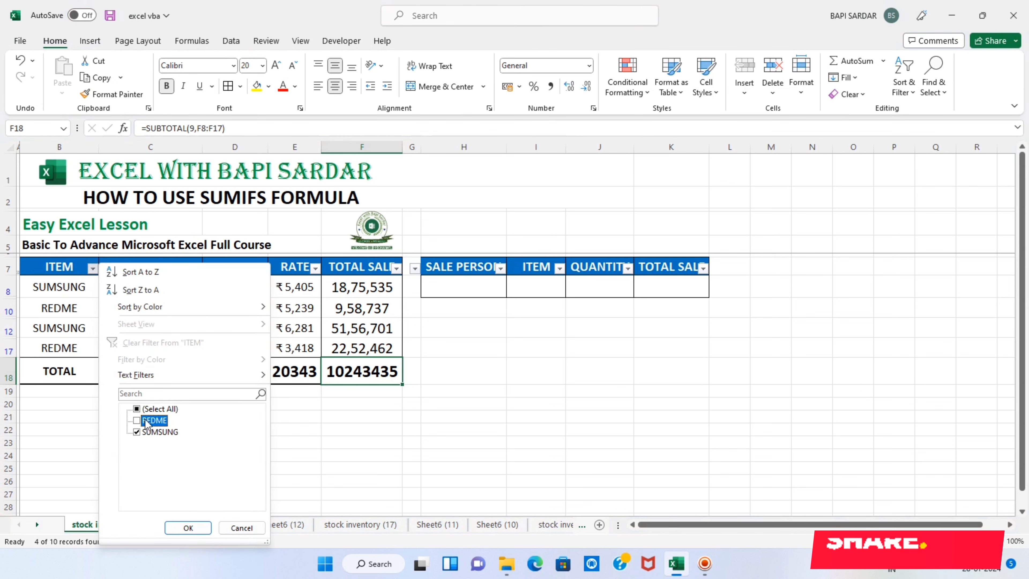
click(188, 527)
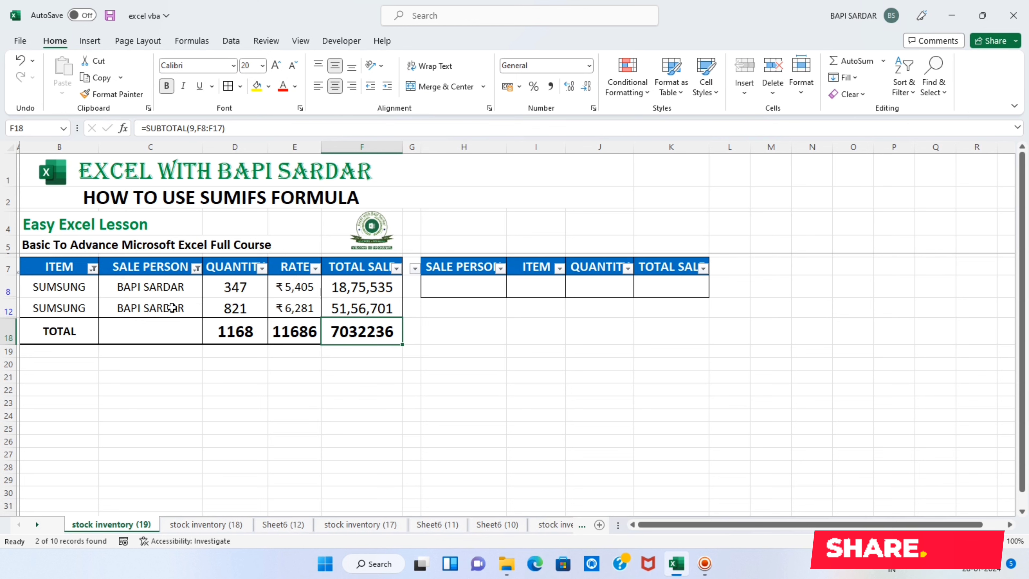
Step: Remove the filters from header row 7 so all sales rows are shown
click(4, 268)
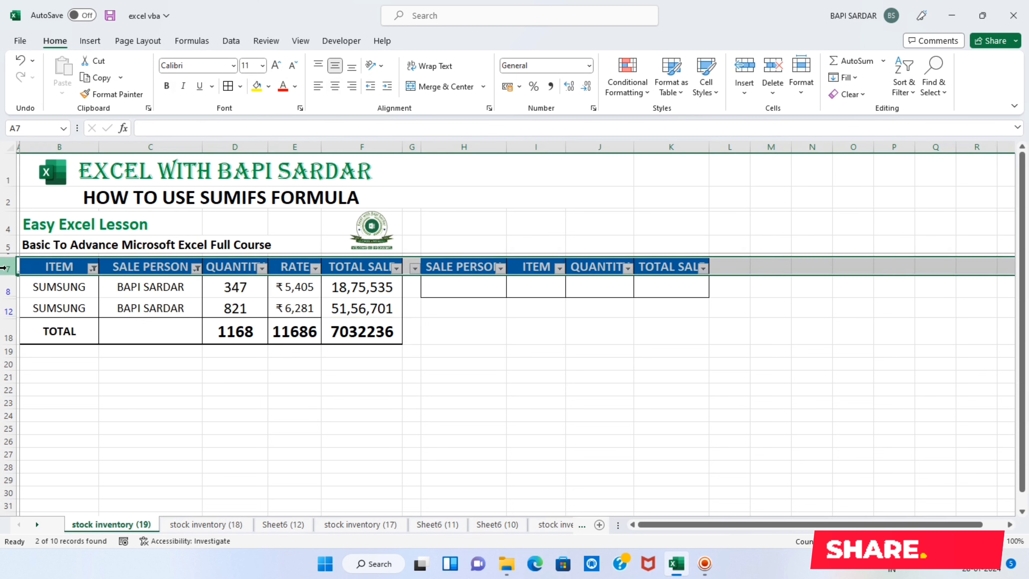
key(ctrl+shift+l)
click(156, 288)
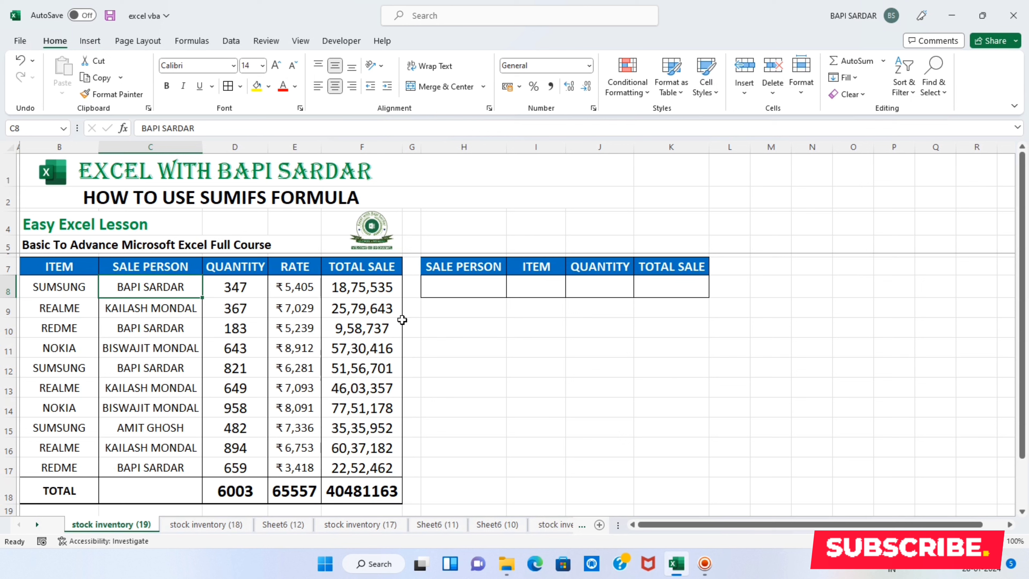
click(462, 287)
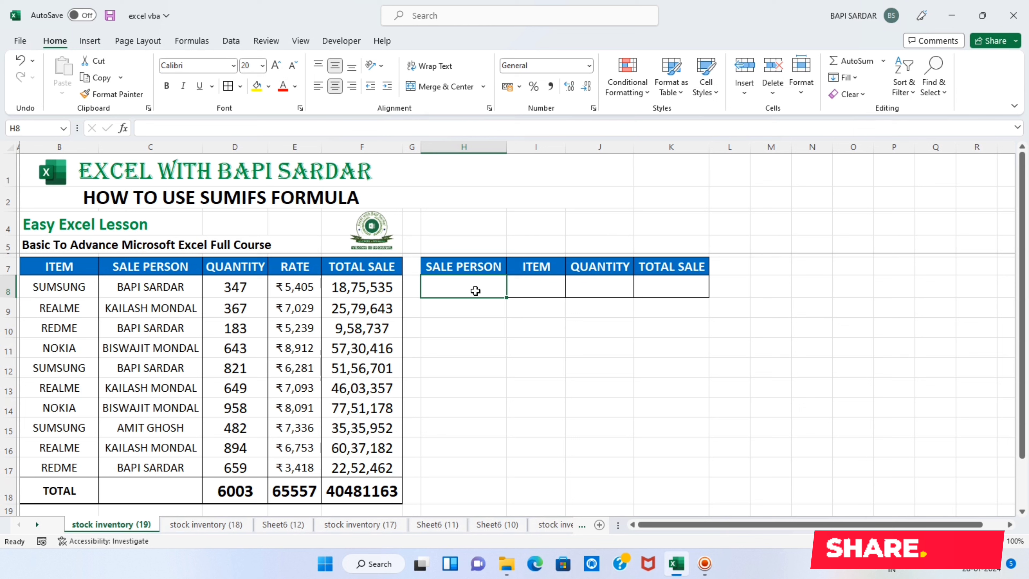
click(537, 286)
click(485, 282)
click(517, 286)
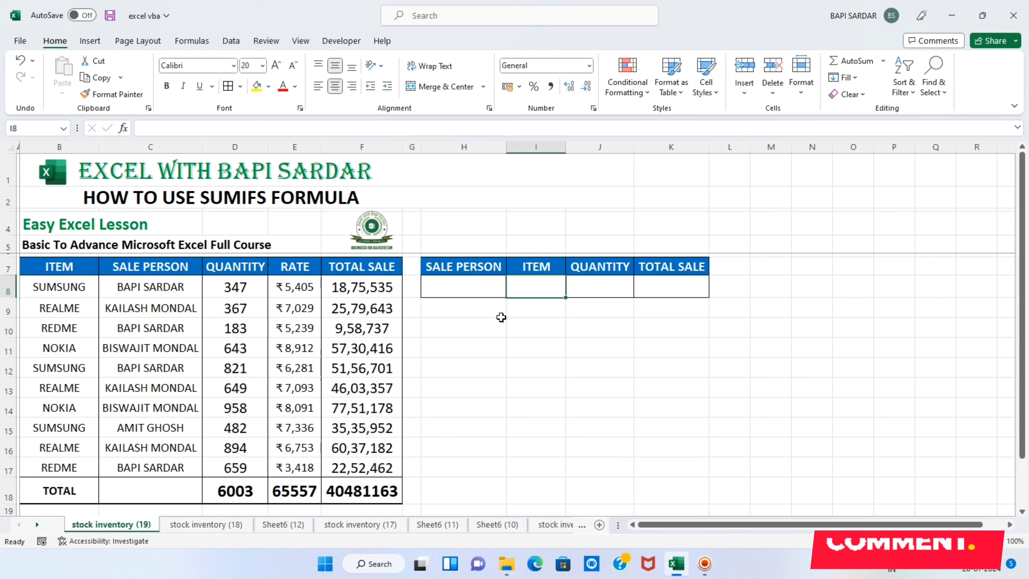
Step: Add a list data validation to the SALE PERSON cell H8 with the source =$C$8:$C$17
click(456, 285)
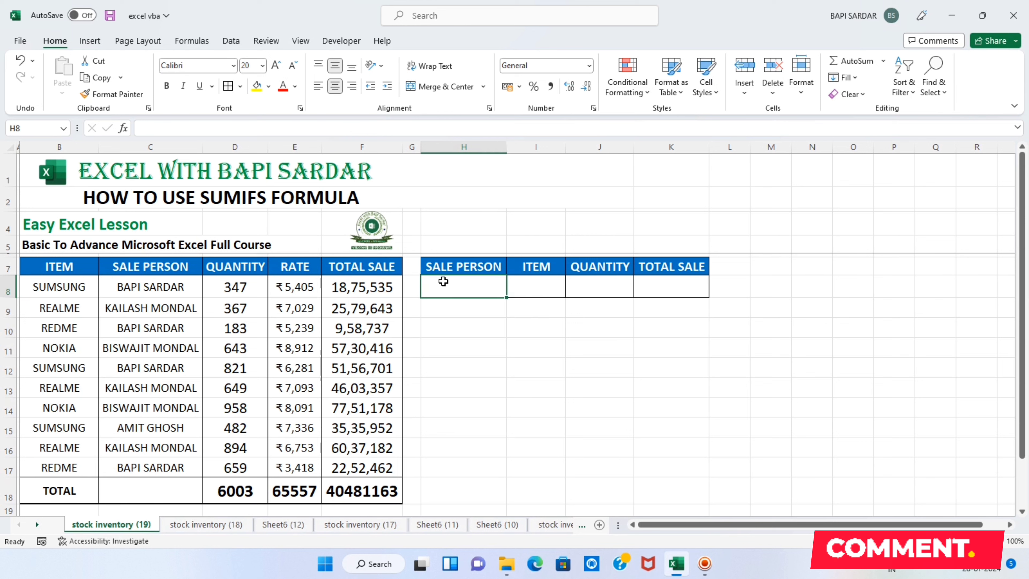
click(229, 41)
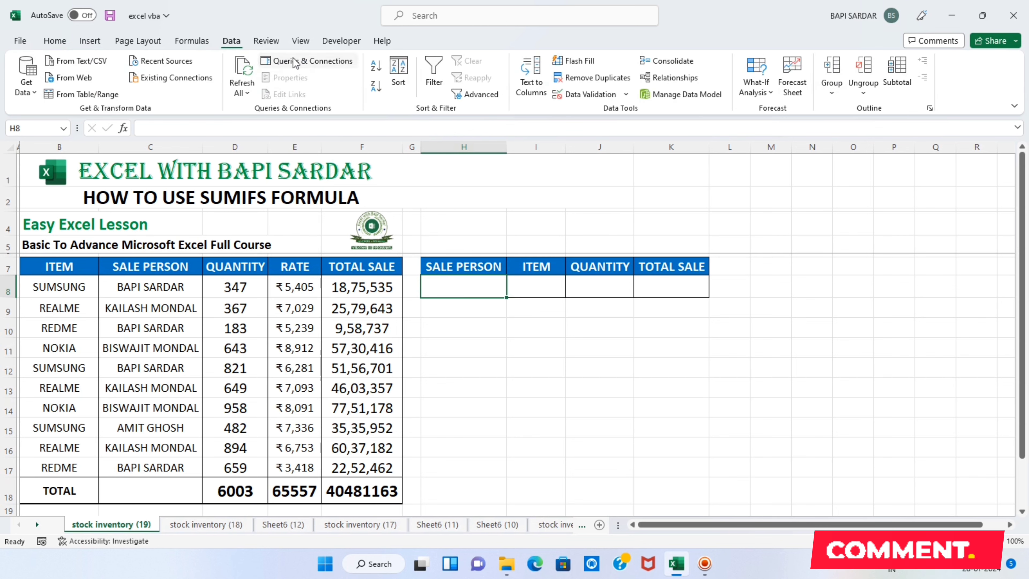
click(576, 99)
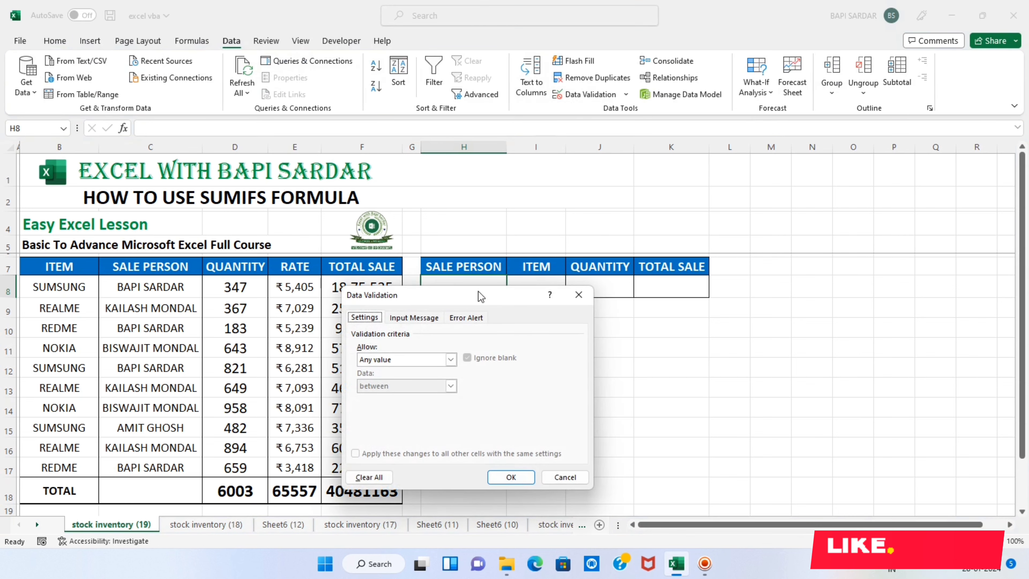
click(452, 359)
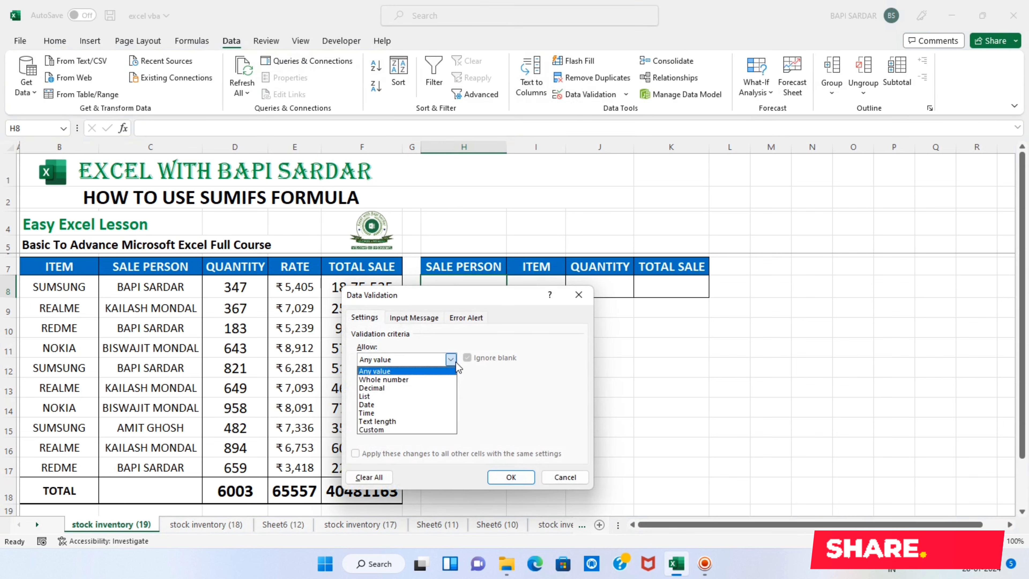
click(392, 398)
click(400, 411)
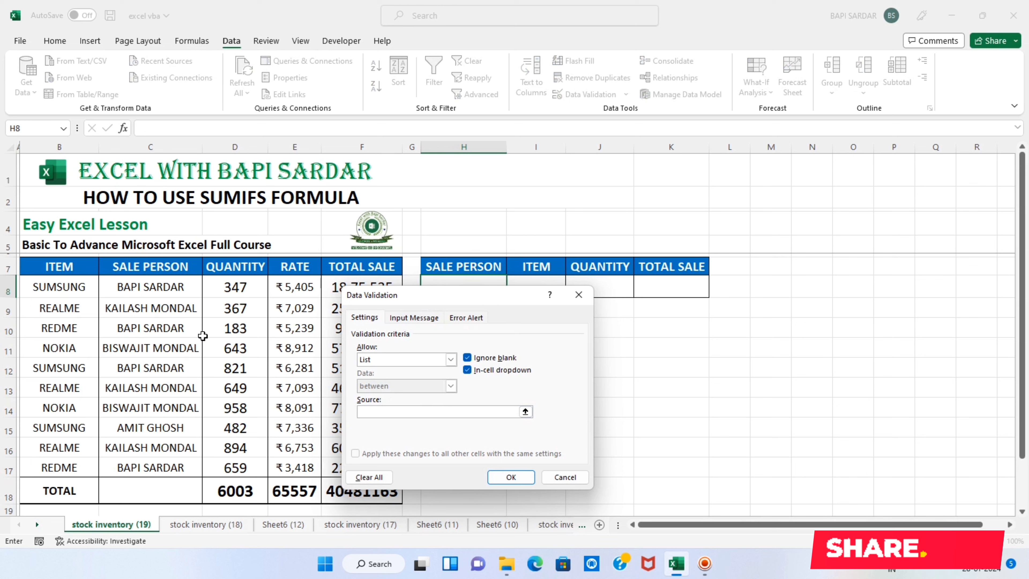
drag(165, 292, 178, 465)
click(514, 477)
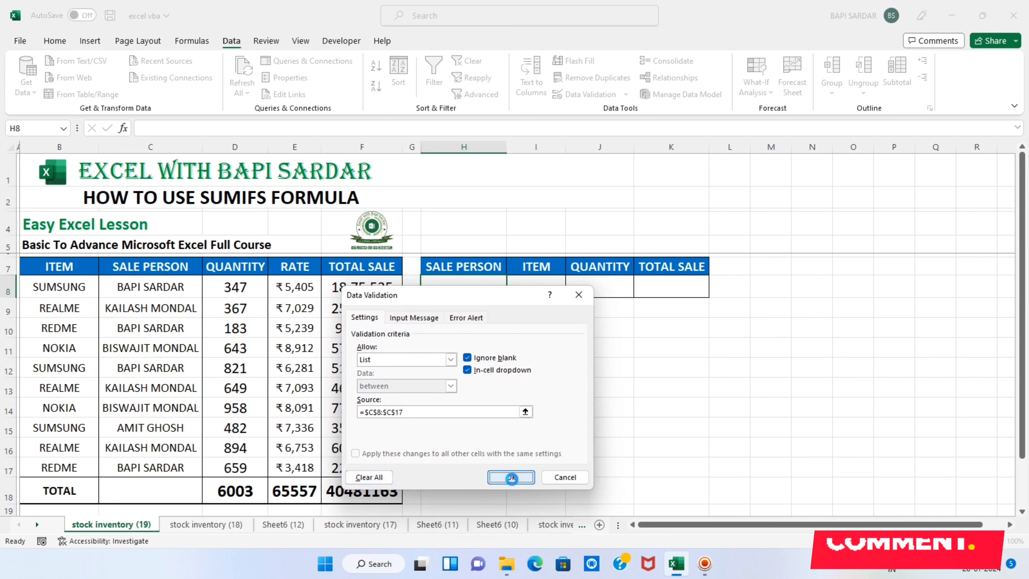
Step: Try the drop-down list in H8 by choosing the salesperson from row 8, and switch it to the one from row 9
click(510, 286)
click(501, 289)
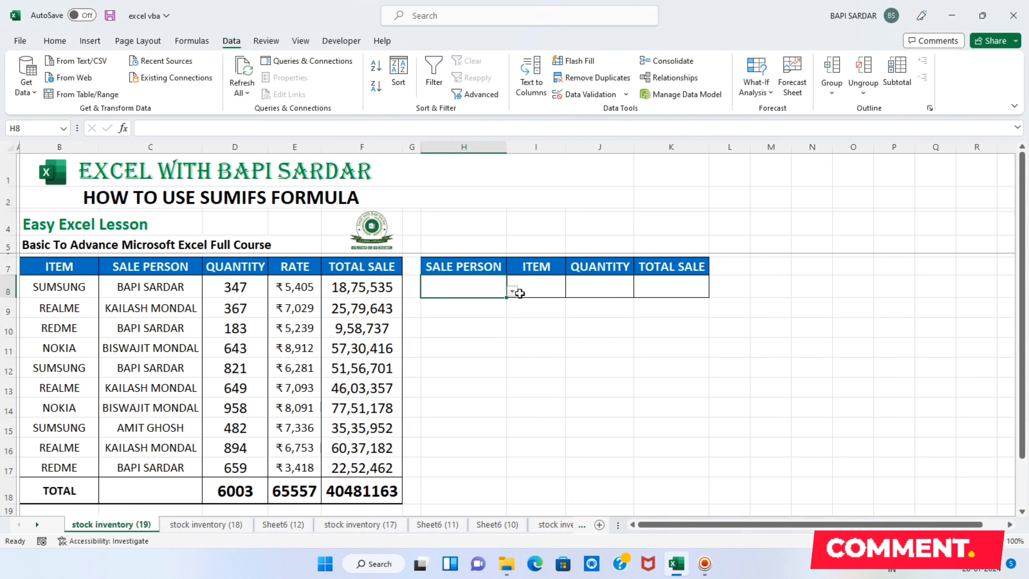
click(520, 293)
click(498, 289)
click(513, 291)
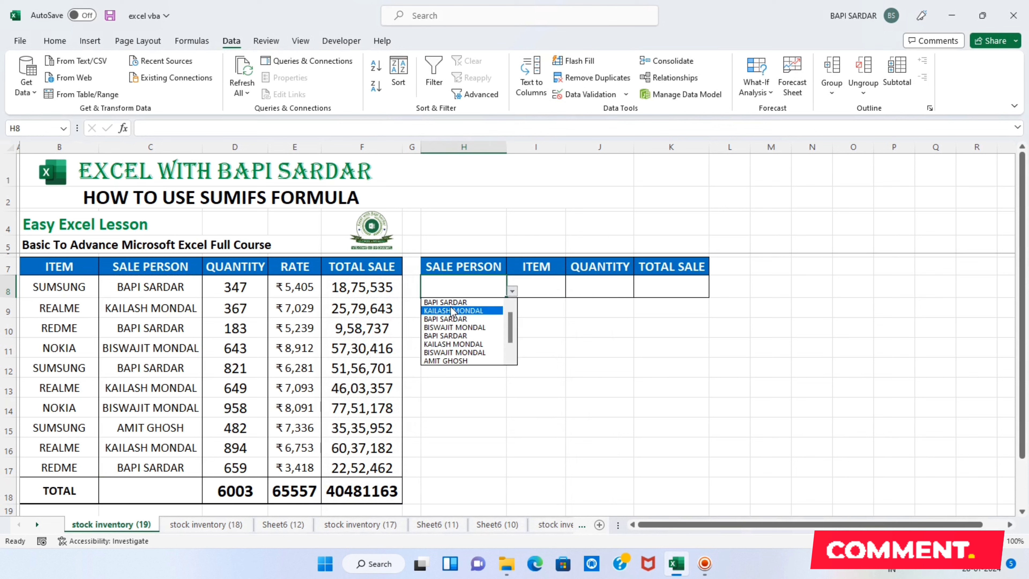
click(456, 319)
click(514, 294)
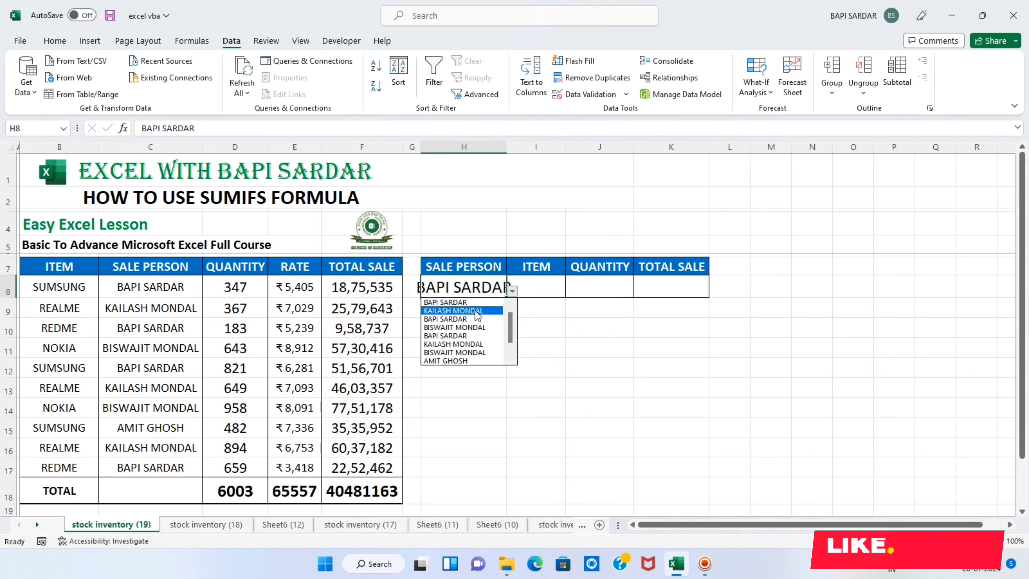
click(472, 311)
Step: AutoFit the width of column H and choose the salesperson from row 8 in the H8 drop-down list
click(512, 291)
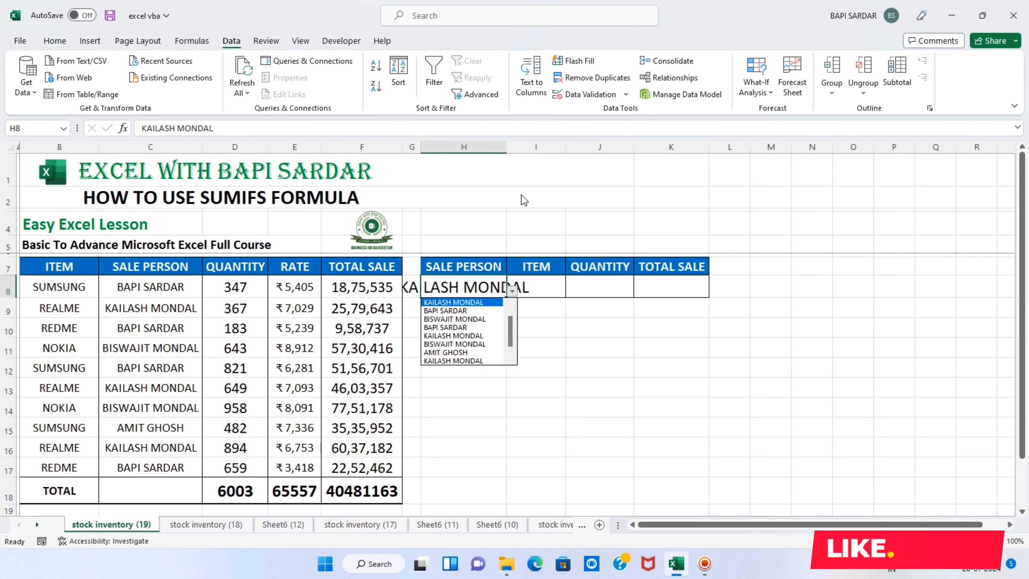
click(505, 147)
double_click(505, 147)
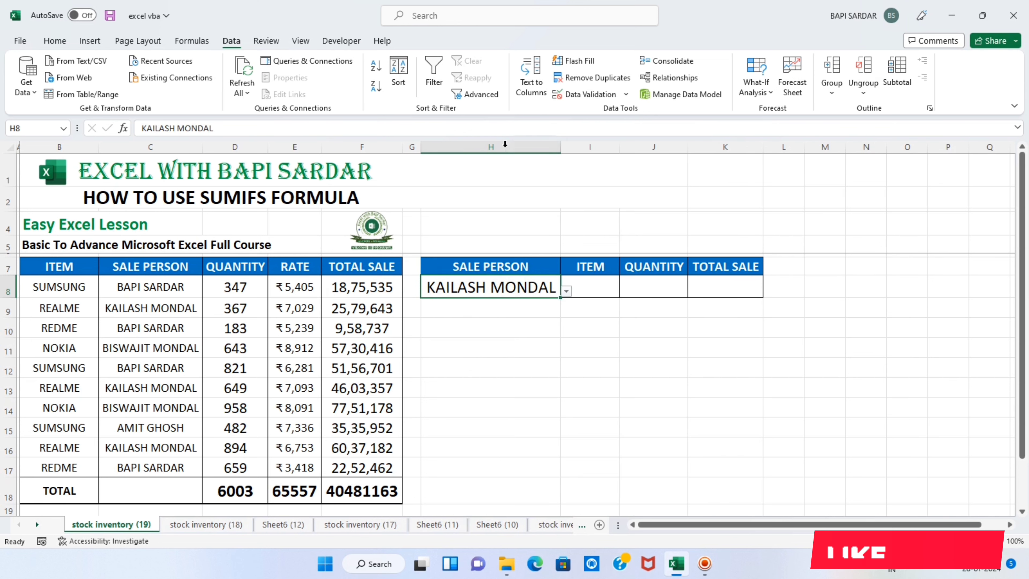
click(566, 291)
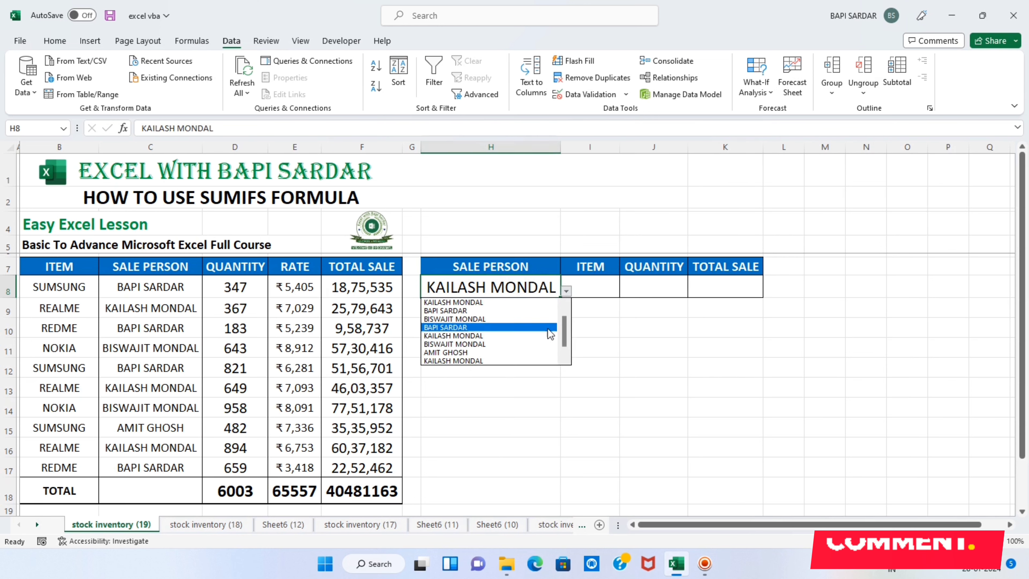
click(461, 311)
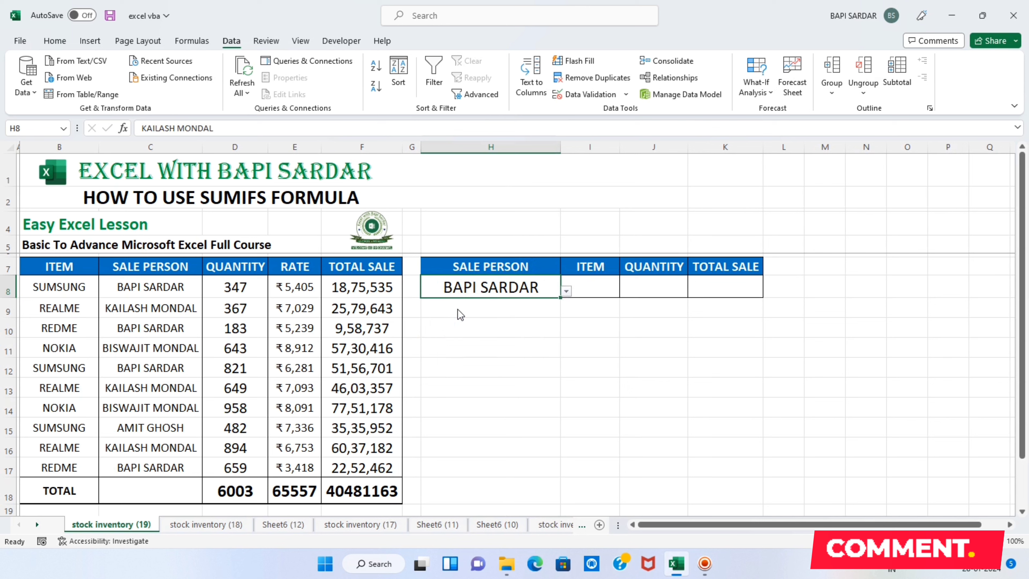
Step: Add a list data validation to the ITEM cell I8 with the source =$B$8:$B$17
click(586, 290)
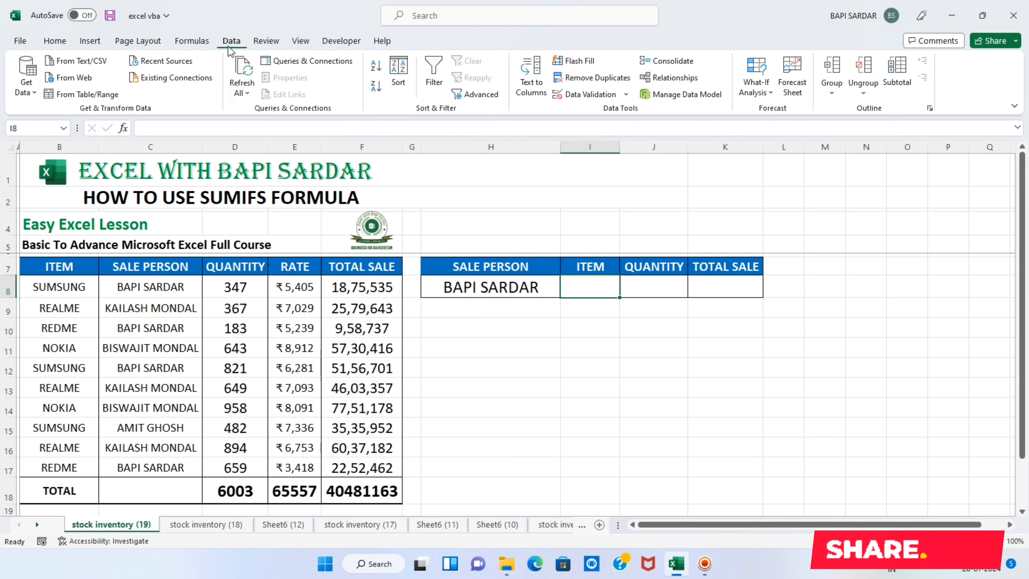
click(579, 97)
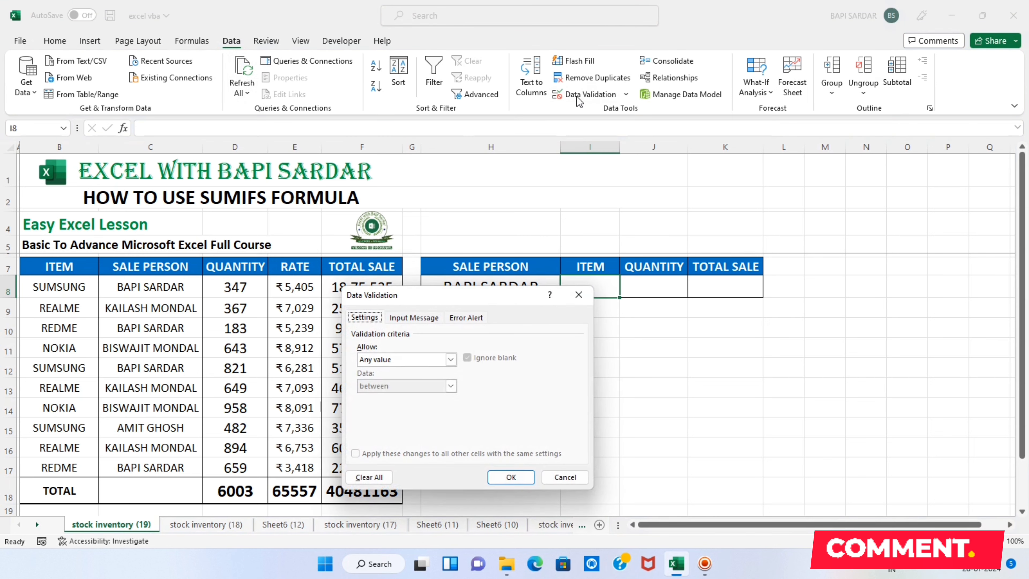
click(425, 360)
click(405, 398)
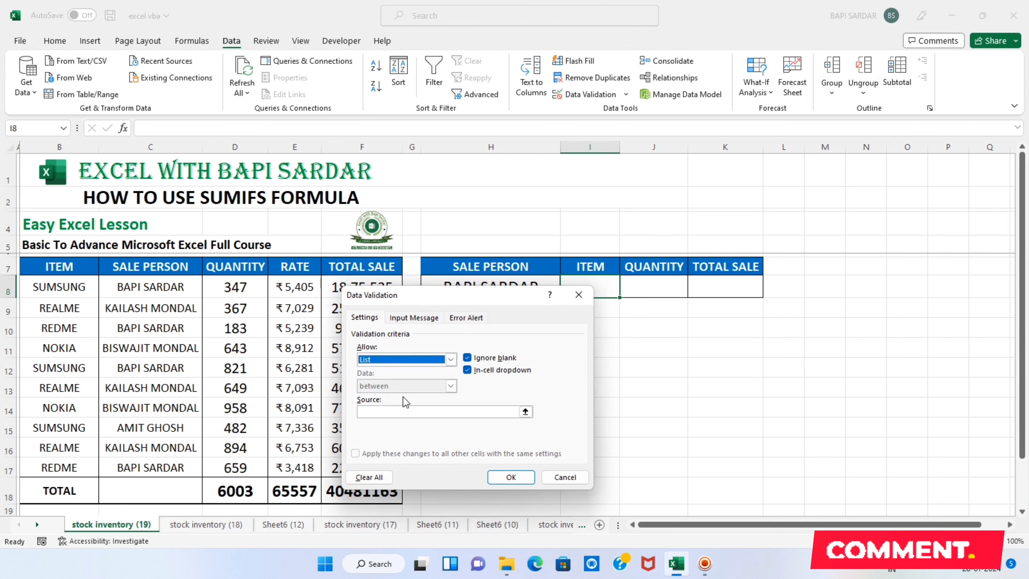
click(406, 411)
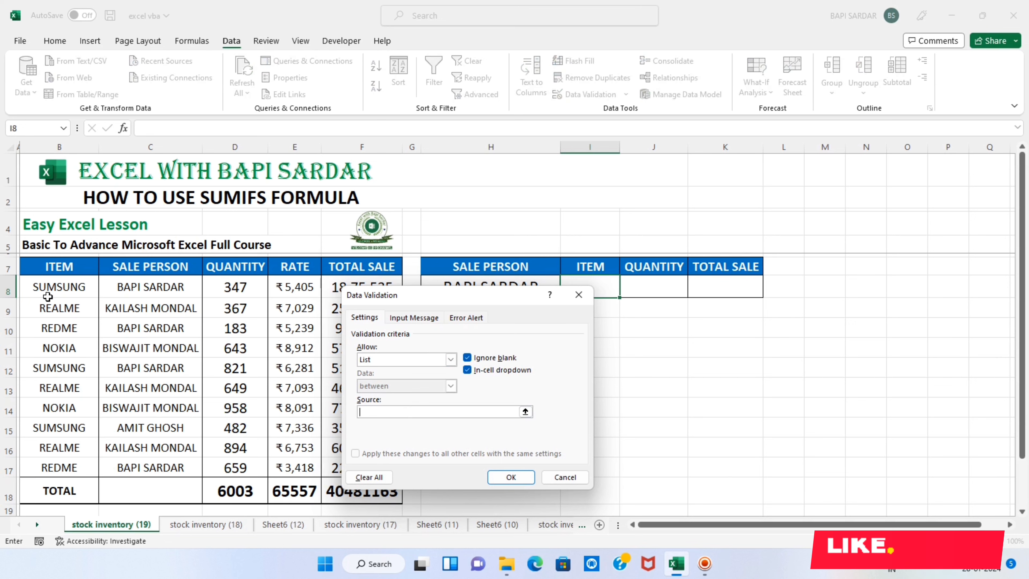
drag(51, 286, 52, 460)
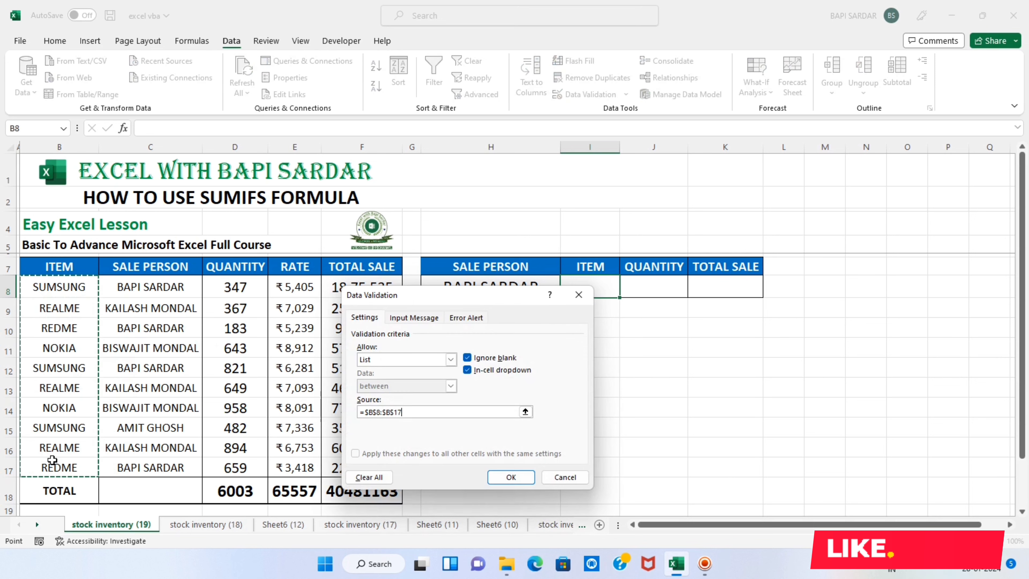
click(511, 476)
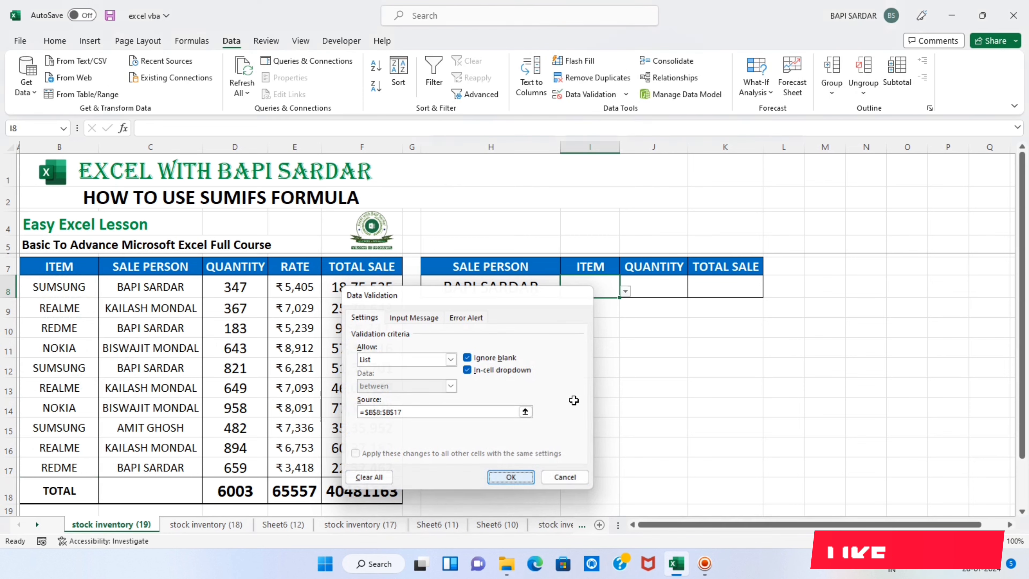
Step: Try the I8 drop-down list by choosing REALME, switch it to REDME, and widen column I slightly
click(626, 291)
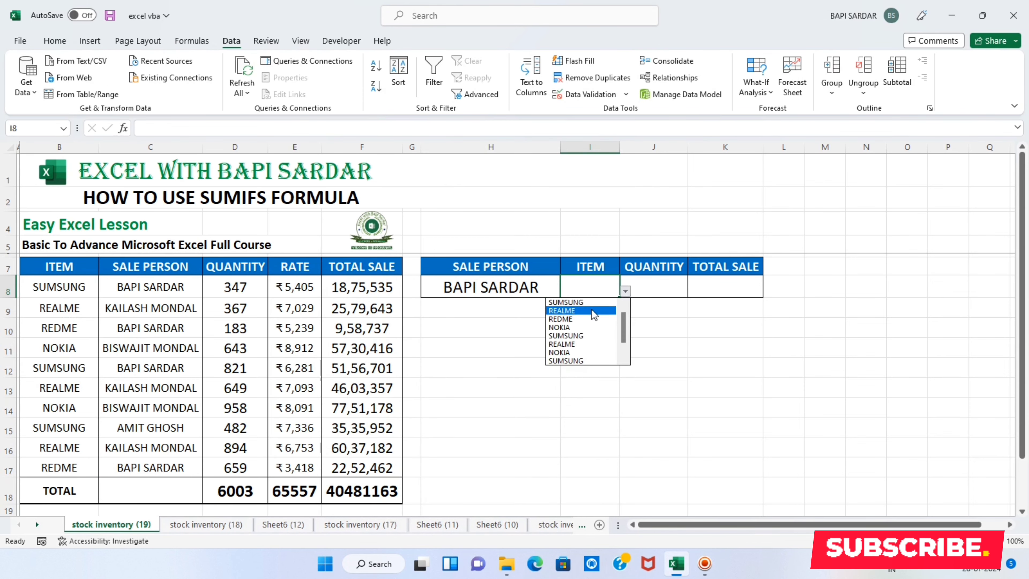
click(594, 311)
click(625, 291)
click(575, 311)
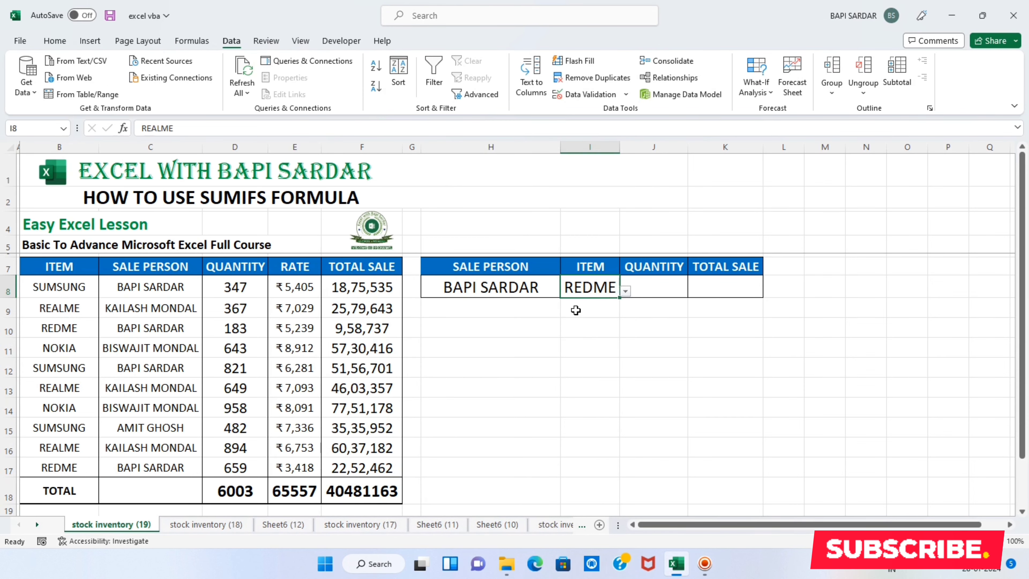
drag(620, 147, 628, 147)
Step: Start a SUMIFS formula in the QUANTITY cell J8 with the sum range D8:D17
click(665, 284)
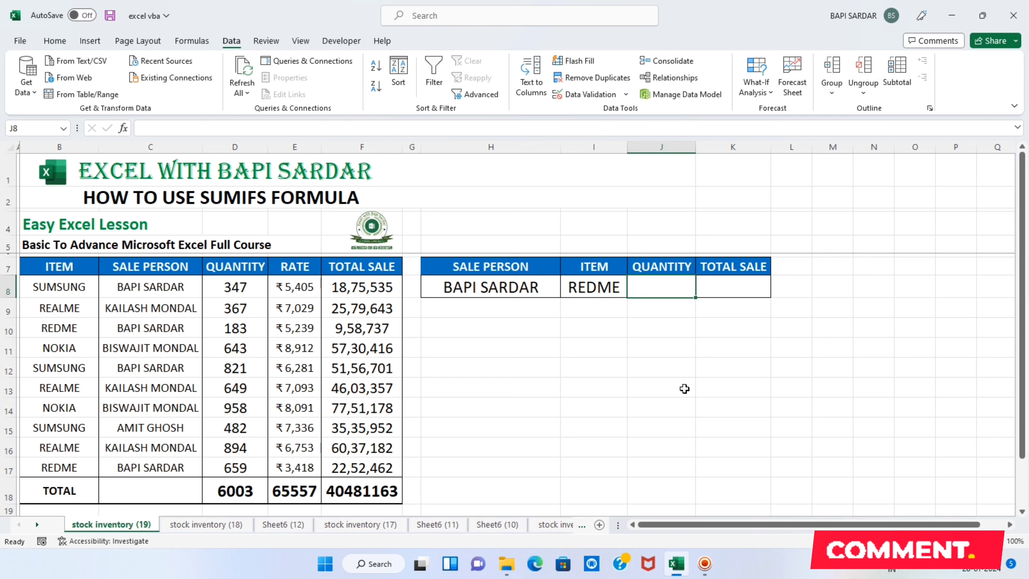
text(=SUMI)
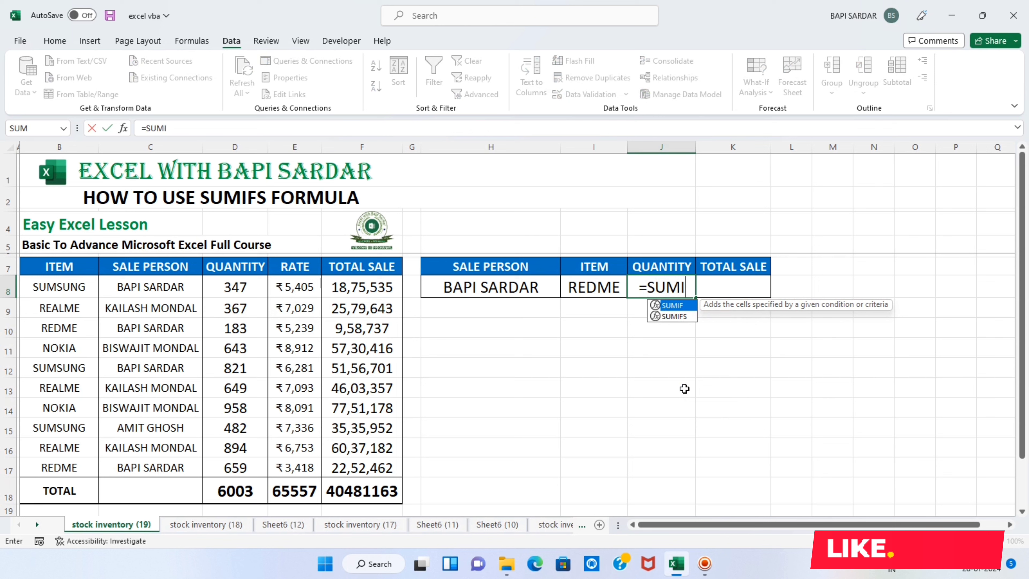
text(F)
key(Down)
key(Tab)
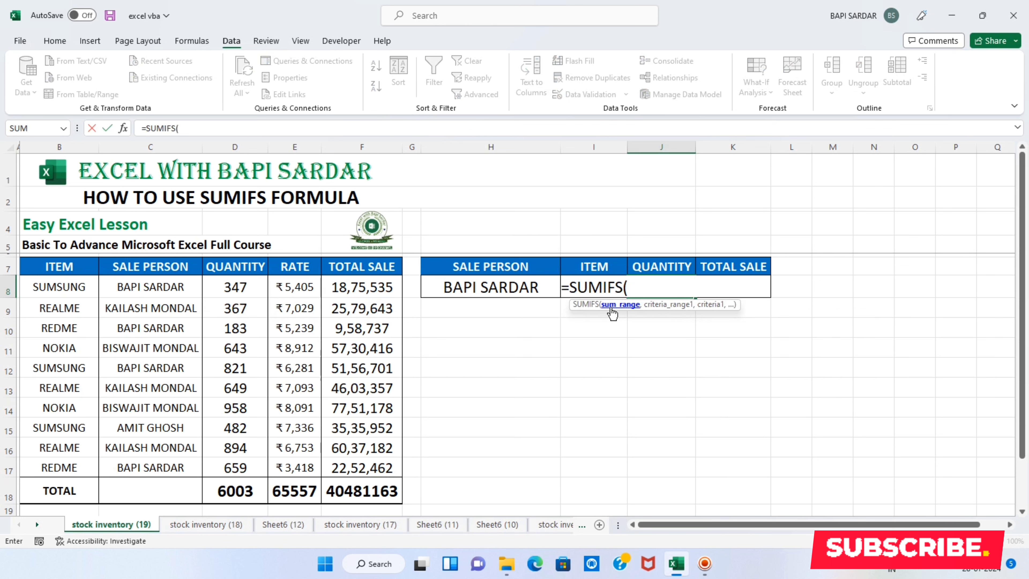
drag(221, 288, 234, 461)
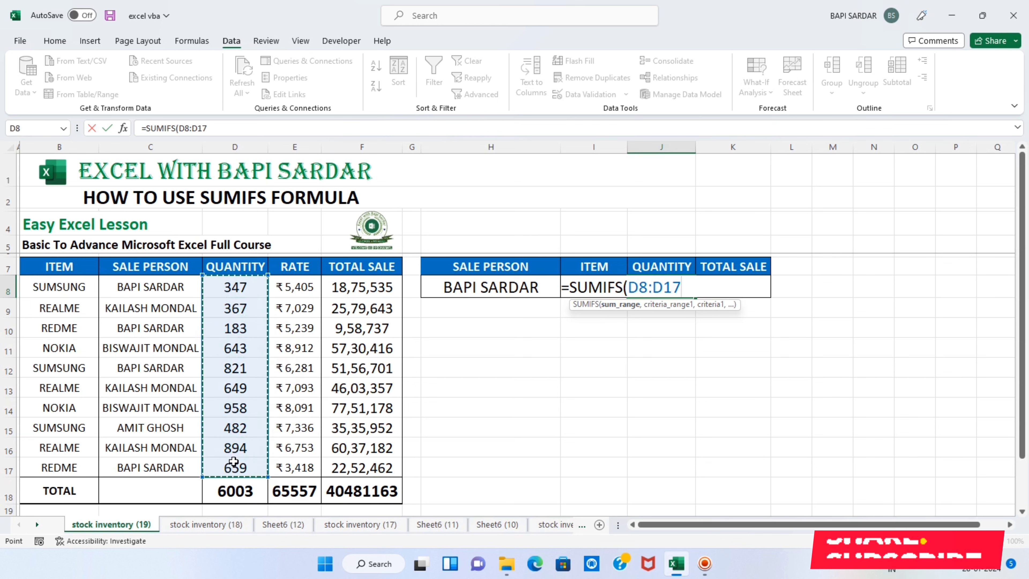
text(,)
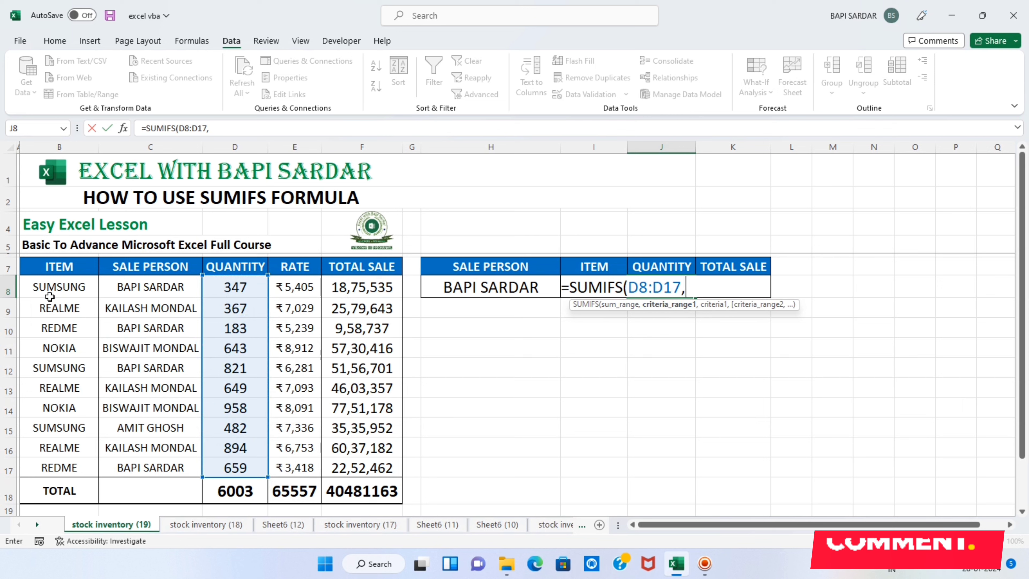
Step: Add the item condition to the SUMIFS formula with criteria range B8:B17 and criterion I8
drag(55, 288, 64, 458)
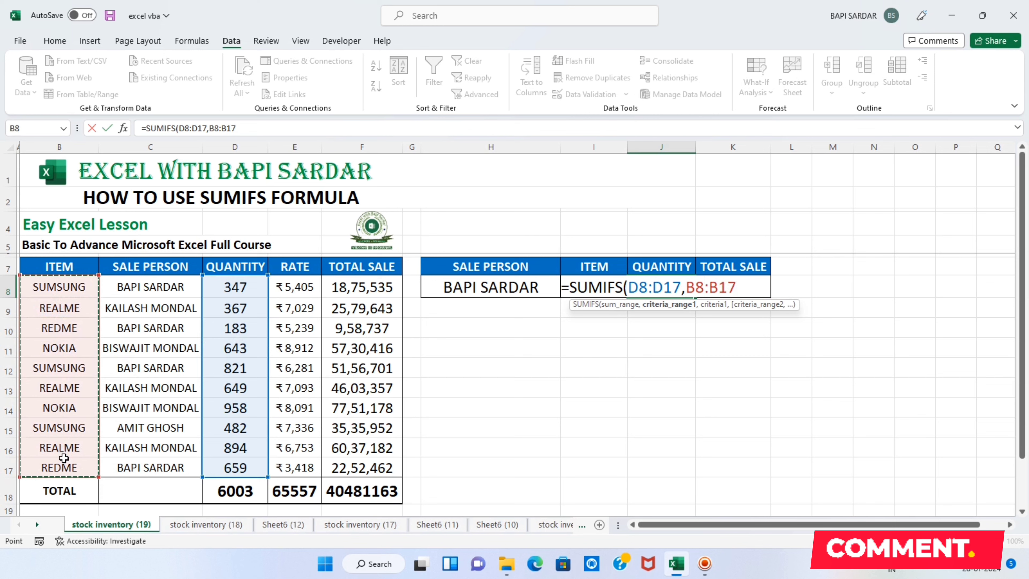
text(,)
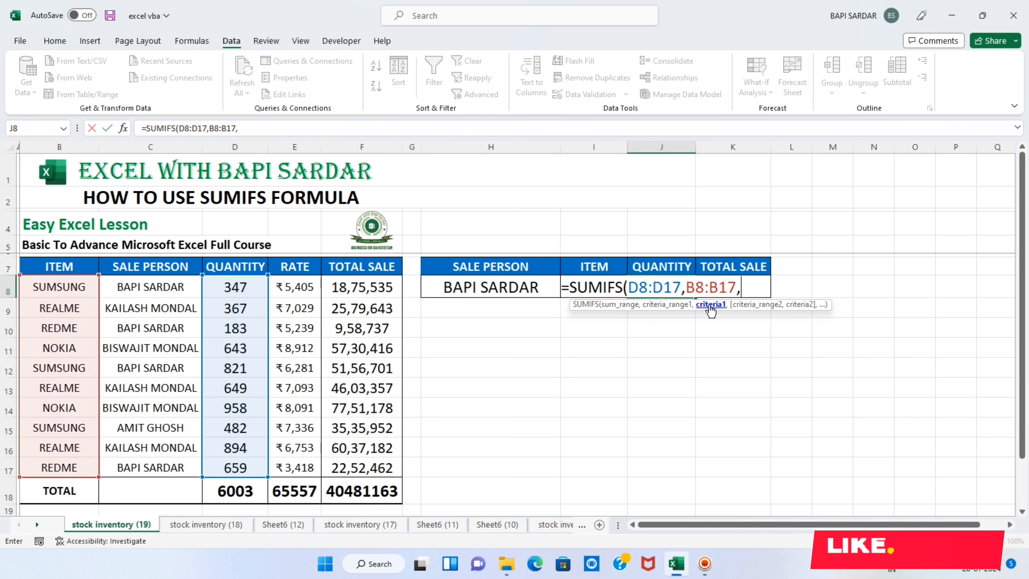
click(566, 317)
key(Up)
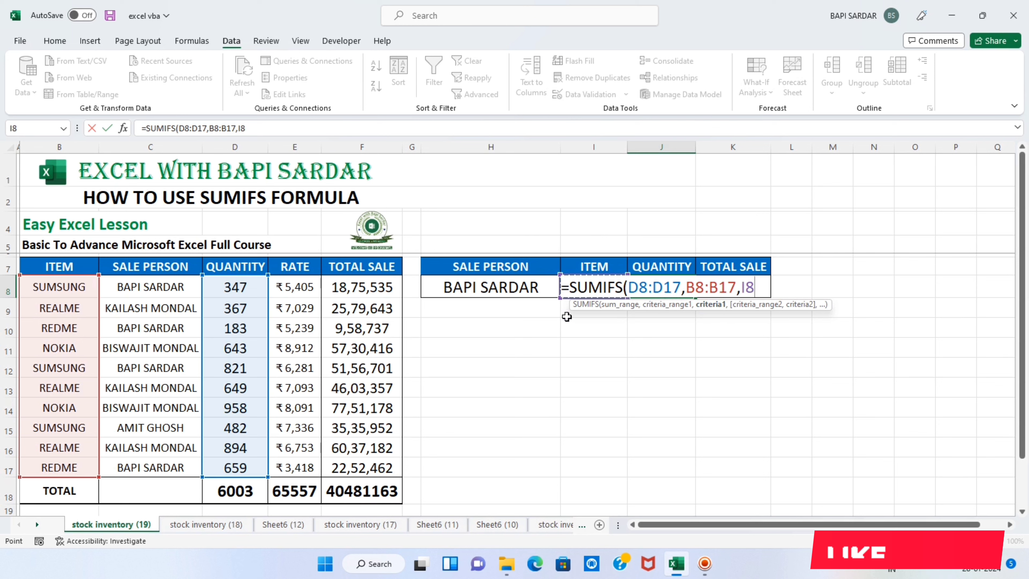
text(,)
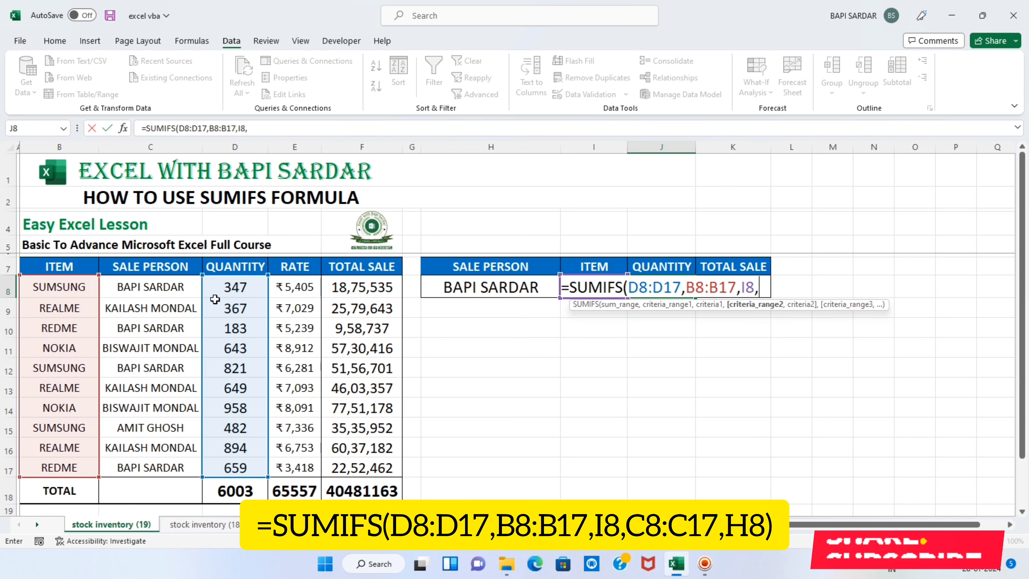
Step: Add the salesperson condition C8:C17 with criterion H8 and complete the formula as =SUMIFS(D8:D17,B8:B17,I8,C8:C17,H8)
drag(147, 289, 151, 461)
text(,)
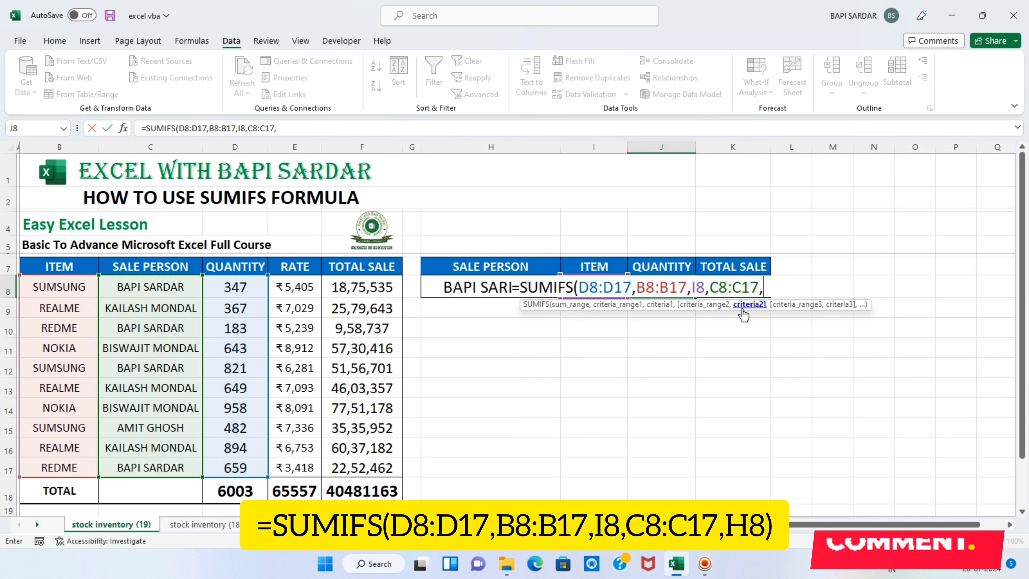
click(452, 286)
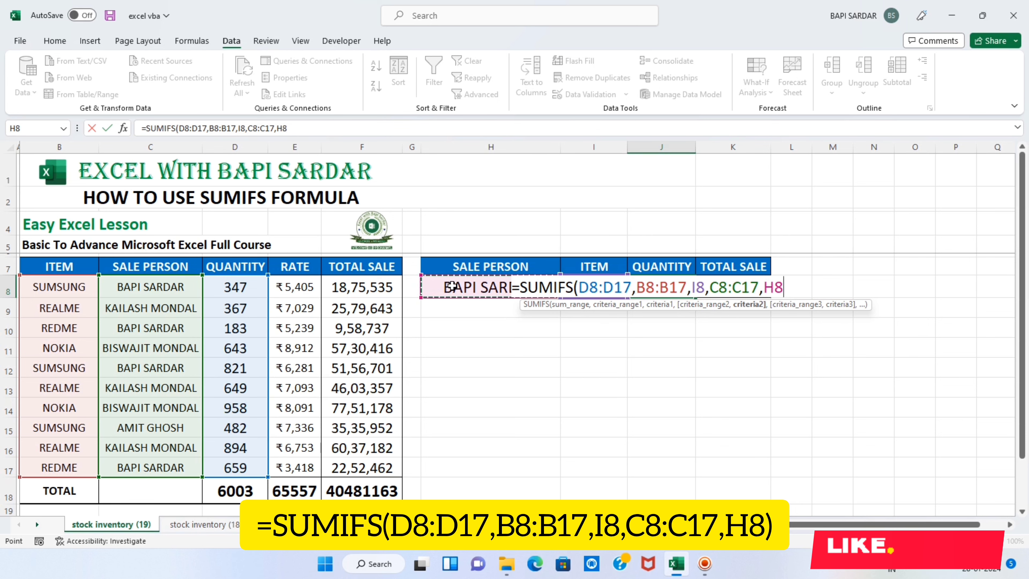
text())
key(Return)
click(654, 292)
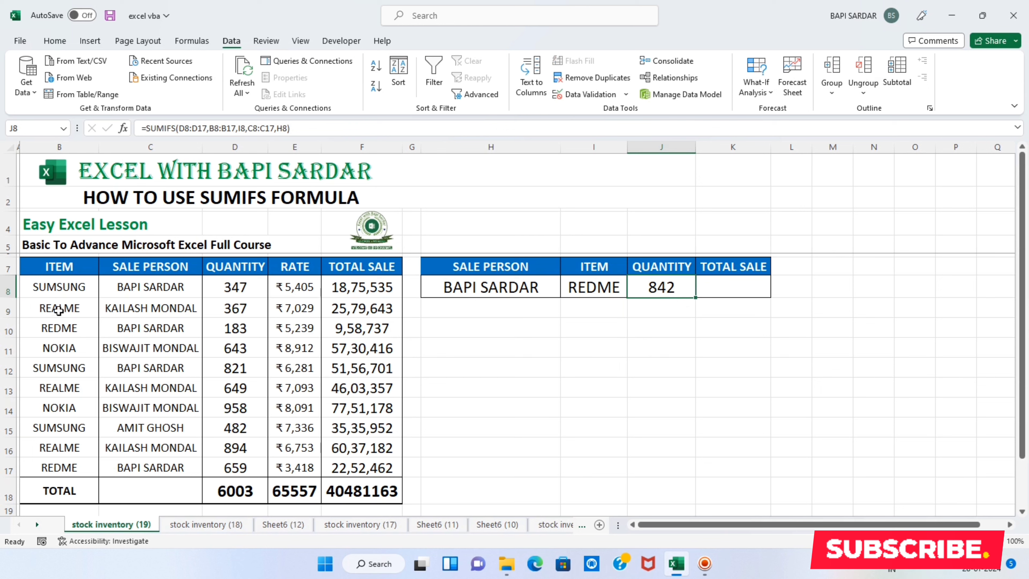
Step: Turn on filters for header row 7 and filter SALE PERSON to the salesperson chosen in H8
click(7, 269)
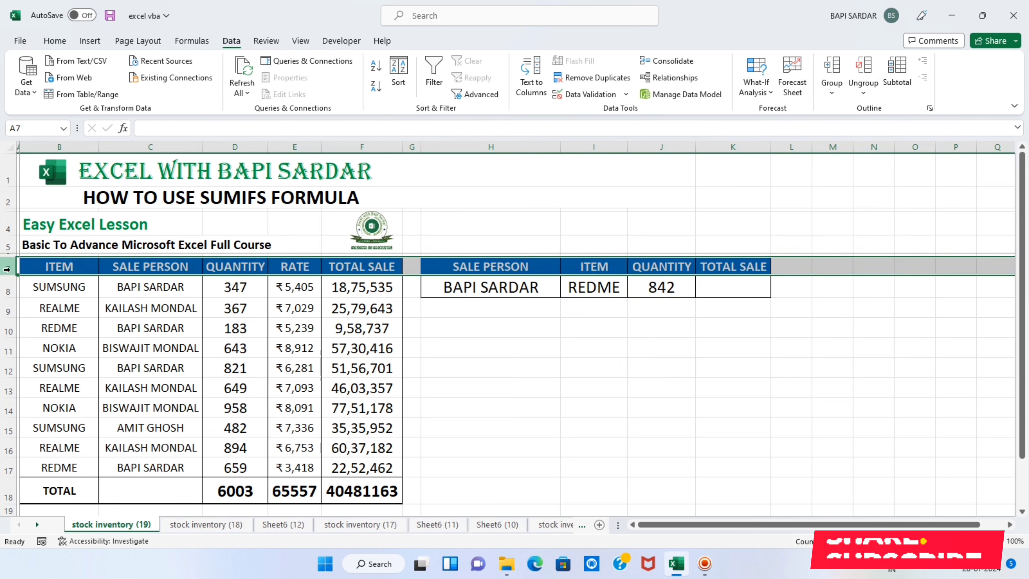
key(ctrl+shift+l)
click(197, 268)
click(69, 409)
click(69, 432)
click(109, 528)
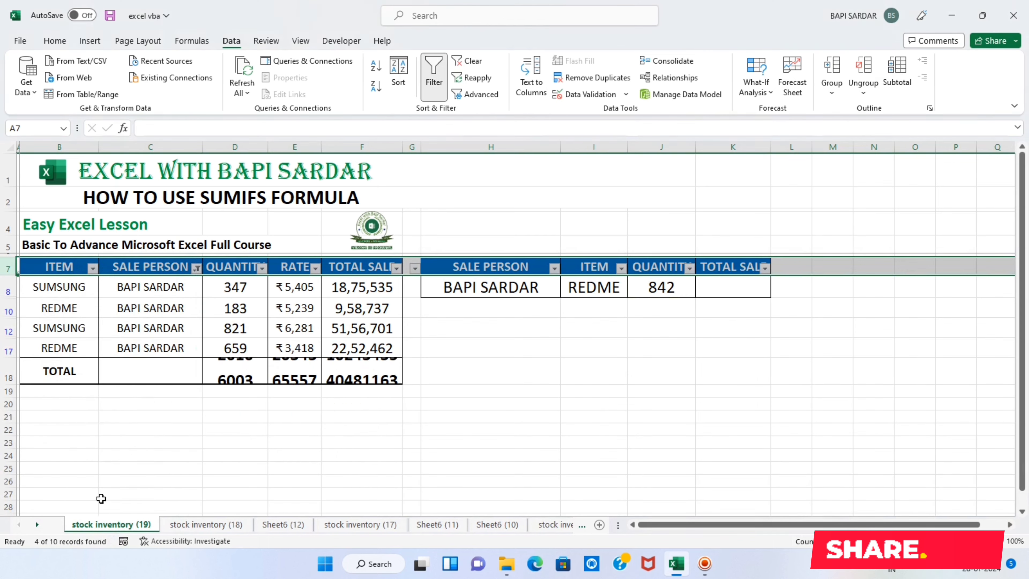
Step: Filter ITEM to REDME to check the quantity total in D18, and remove the filters from the sheet
click(93, 268)
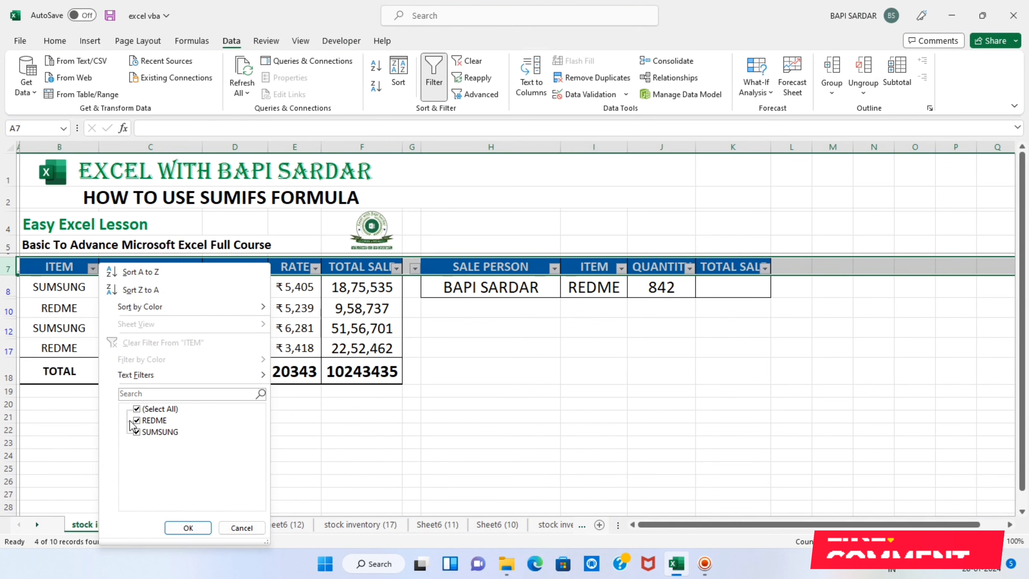
click(145, 432)
click(188, 528)
click(237, 331)
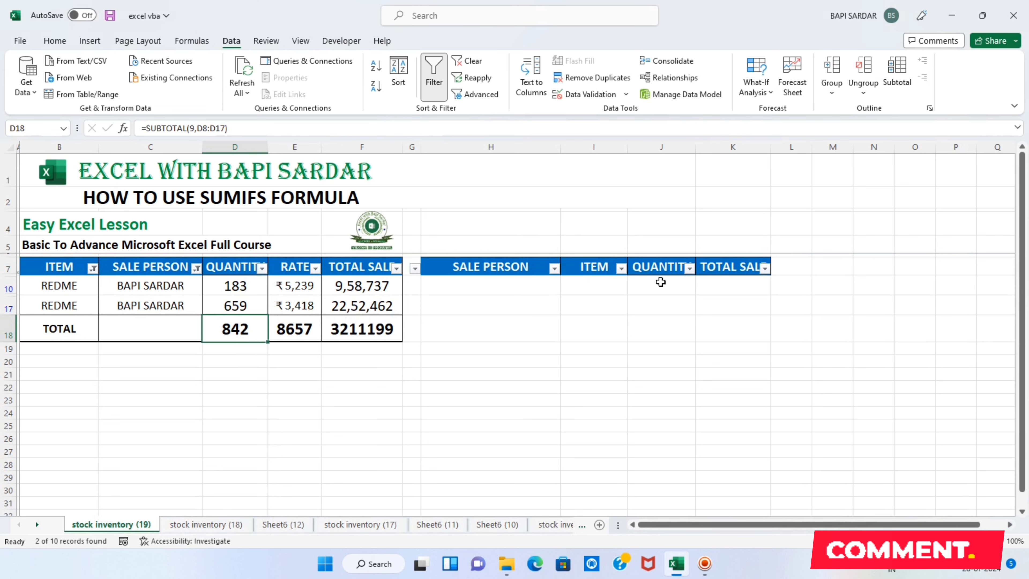
key(ctrl+shift+l)
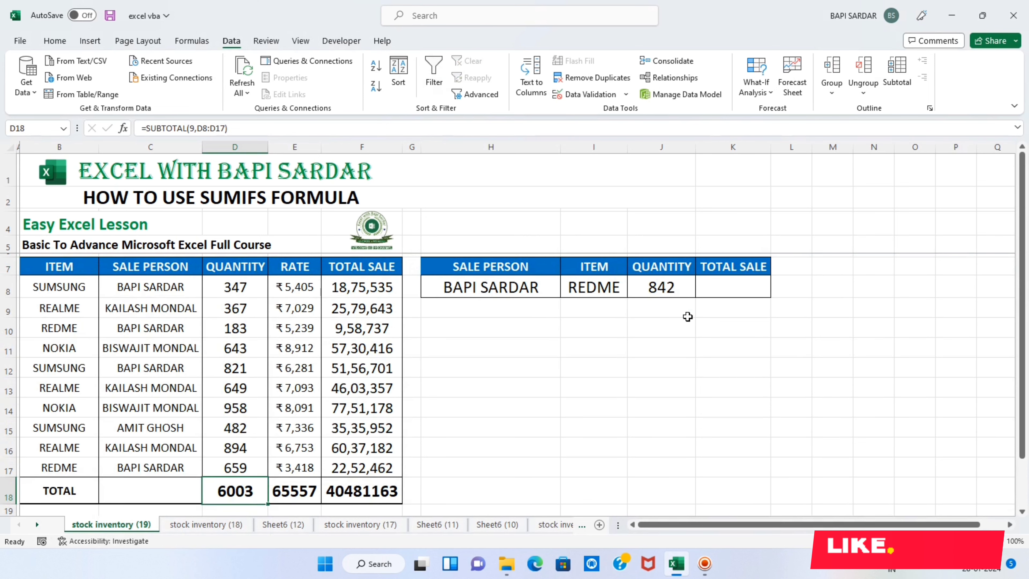
Step: Choose the salesperson from row 9 in H8 and REALME in I8, and select the quantity result in J8
click(503, 289)
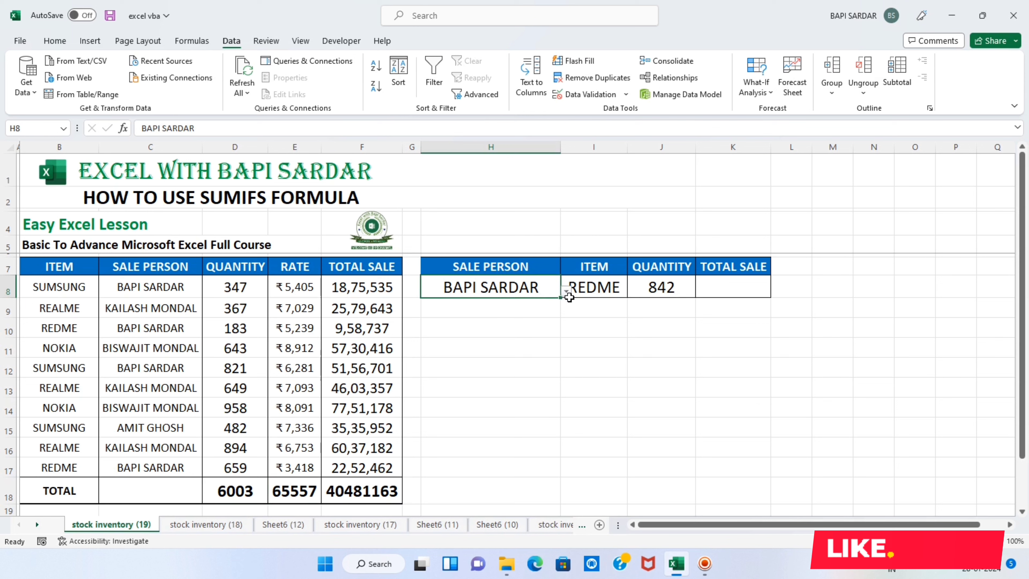
click(565, 292)
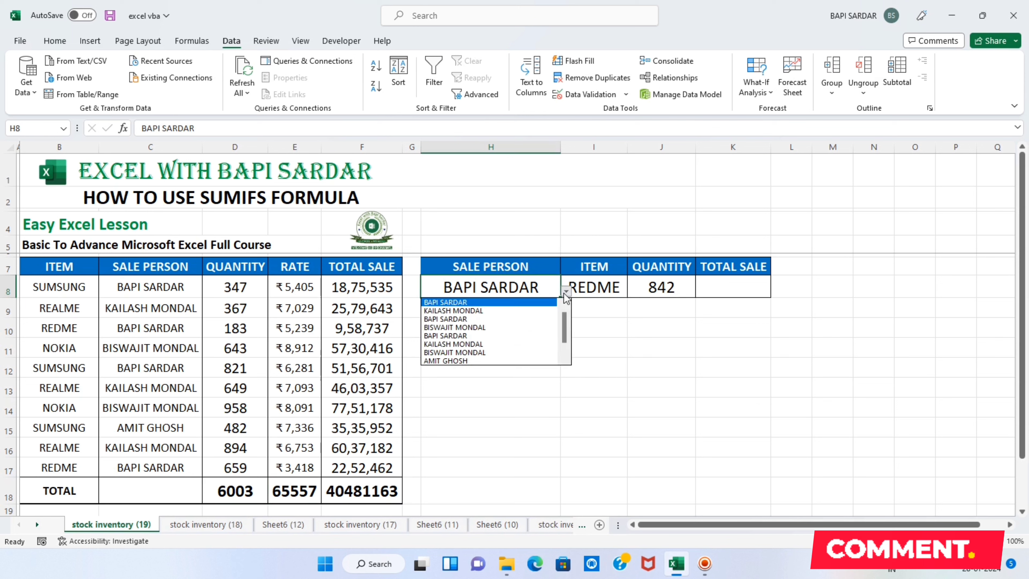
click(482, 311)
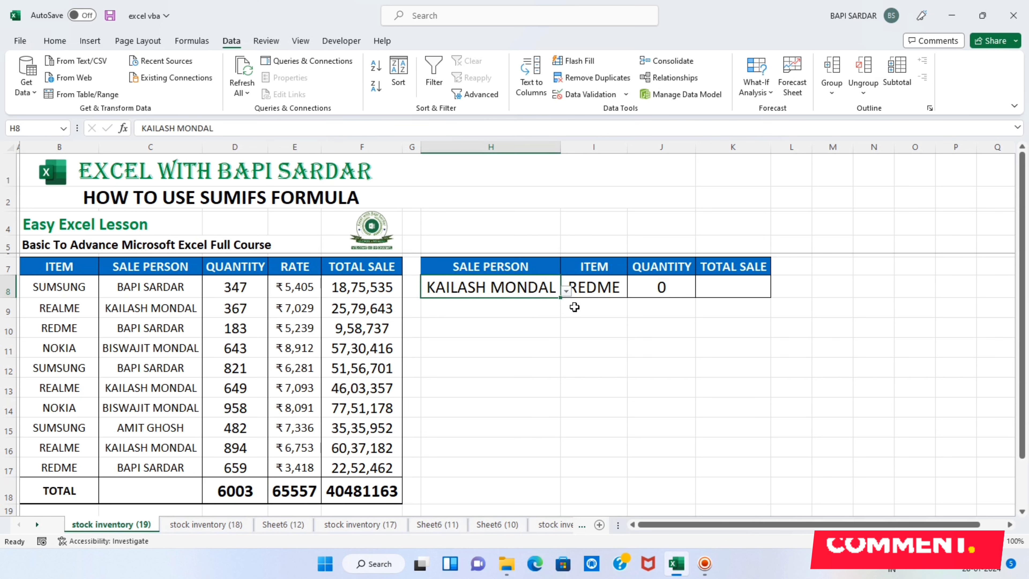
click(596, 288)
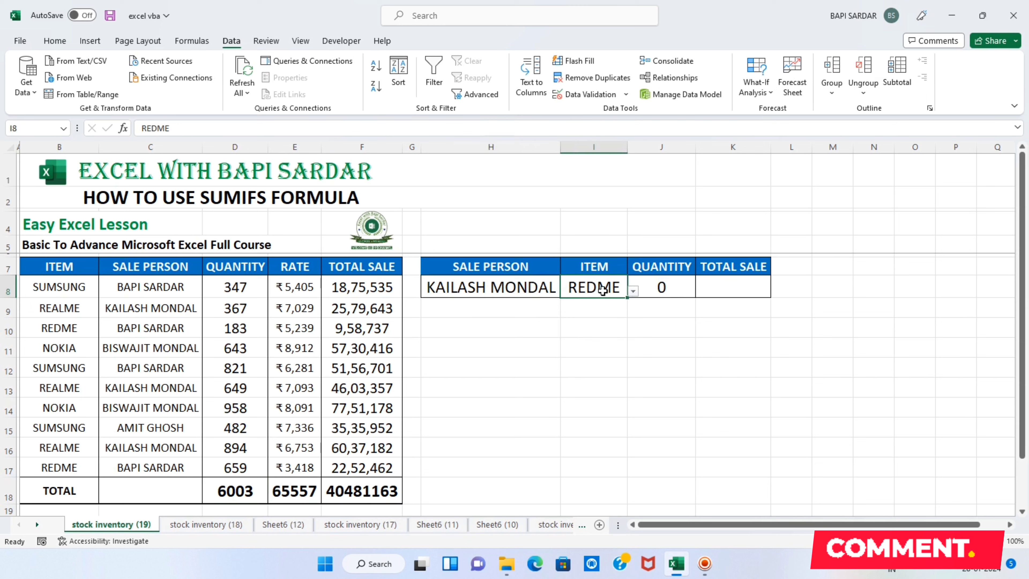
click(633, 291)
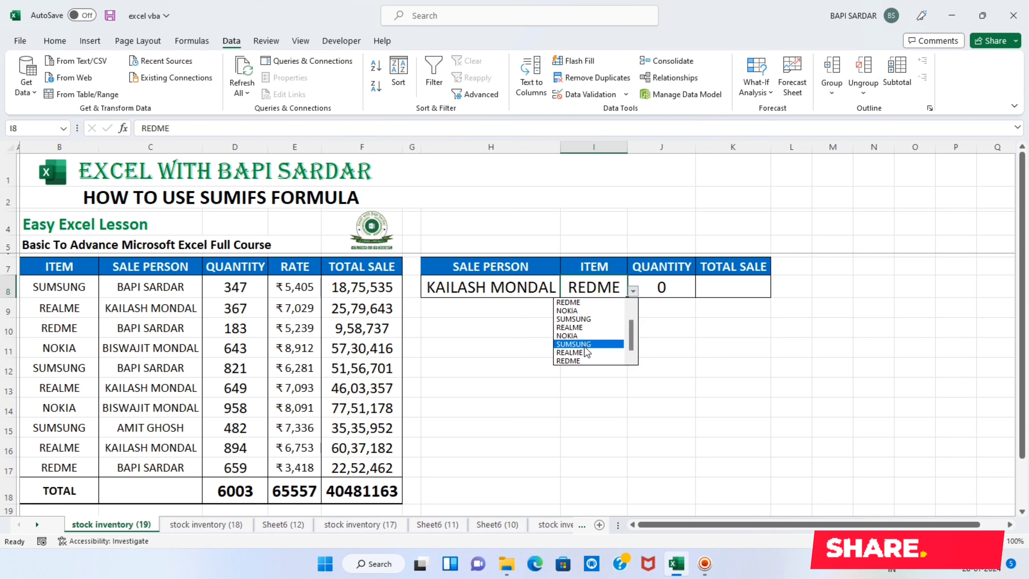
click(576, 352)
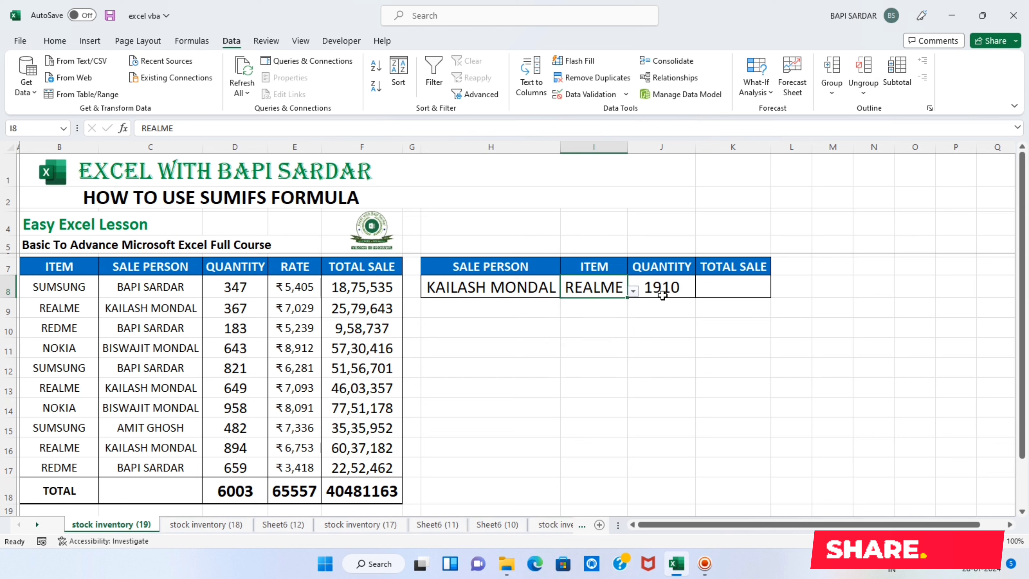
click(661, 310)
key(Up)
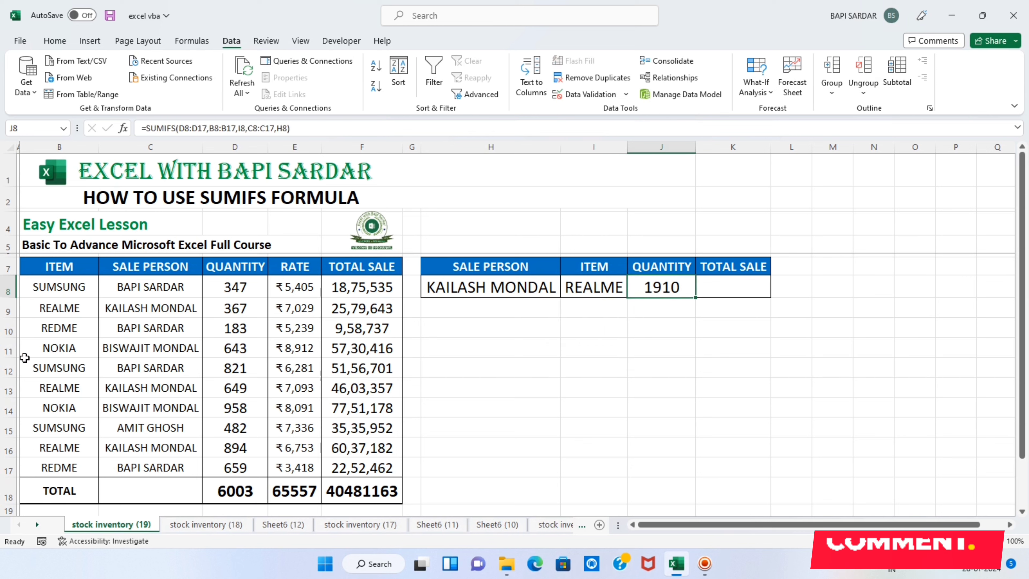
Step: Filter SALE PERSON in header row 7 to the salesperson chosen in H8, check the quantity total in D18, and remove the filters
click(4, 267)
key(ctrl+shift+l)
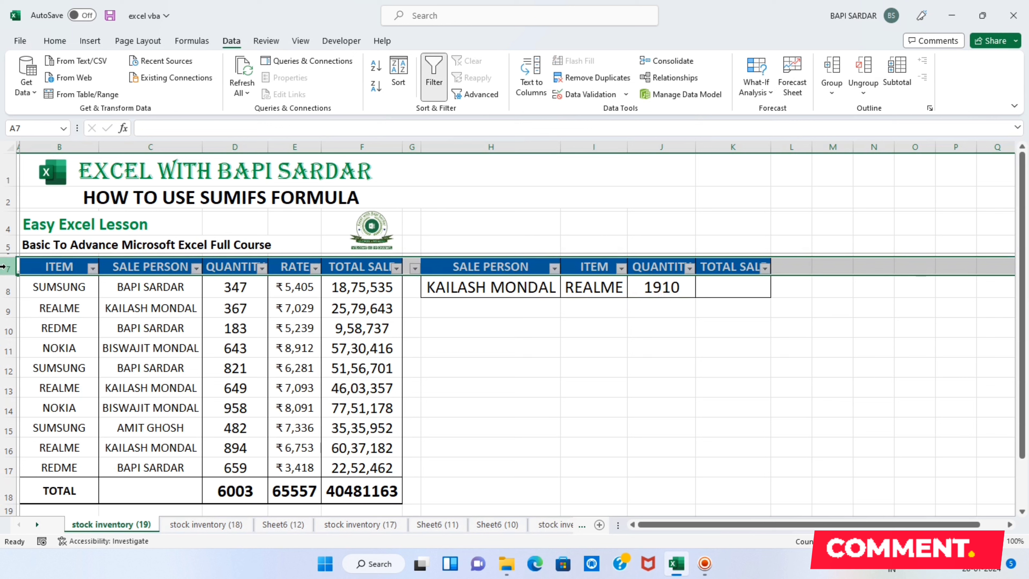
click(196, 269)
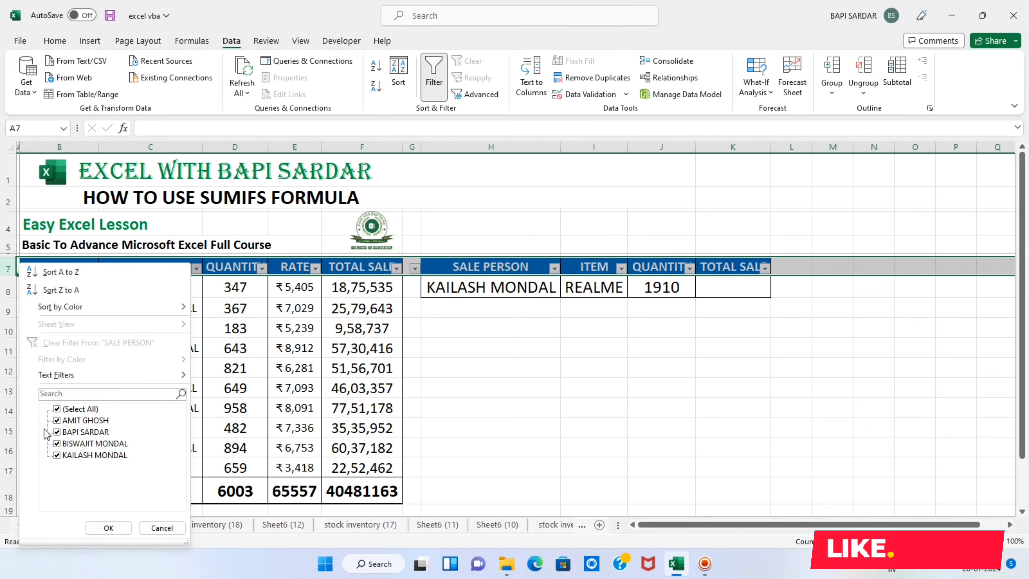
click(60, 409)
click(57, 455)
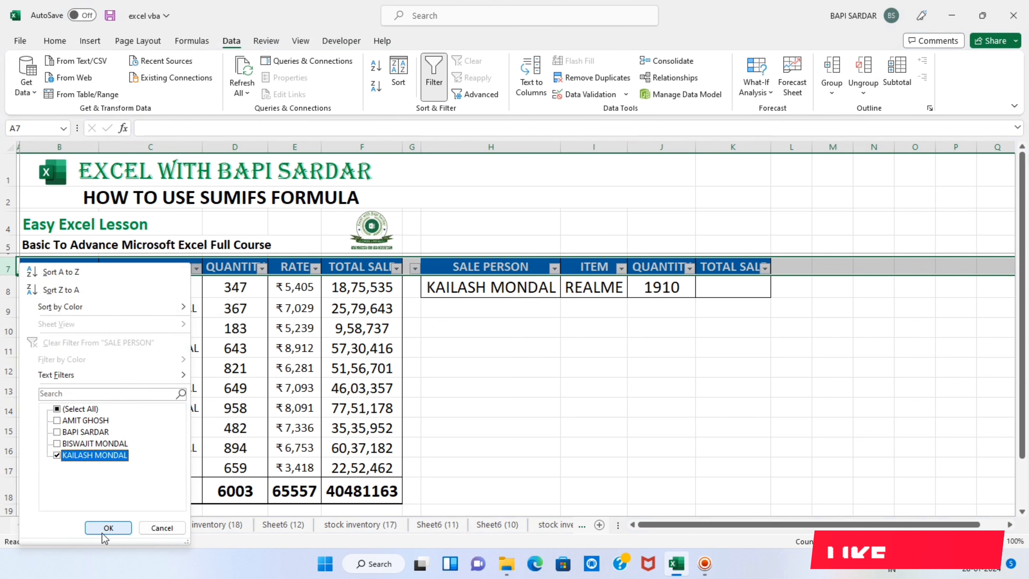
click(108, 527)
click(248, 354)
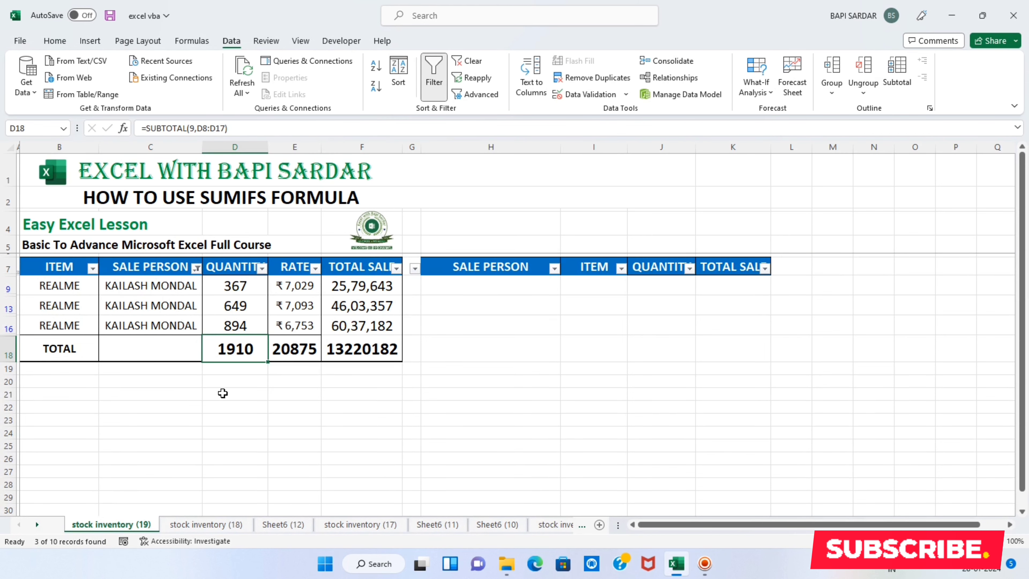
key(ctrl+shift+l)
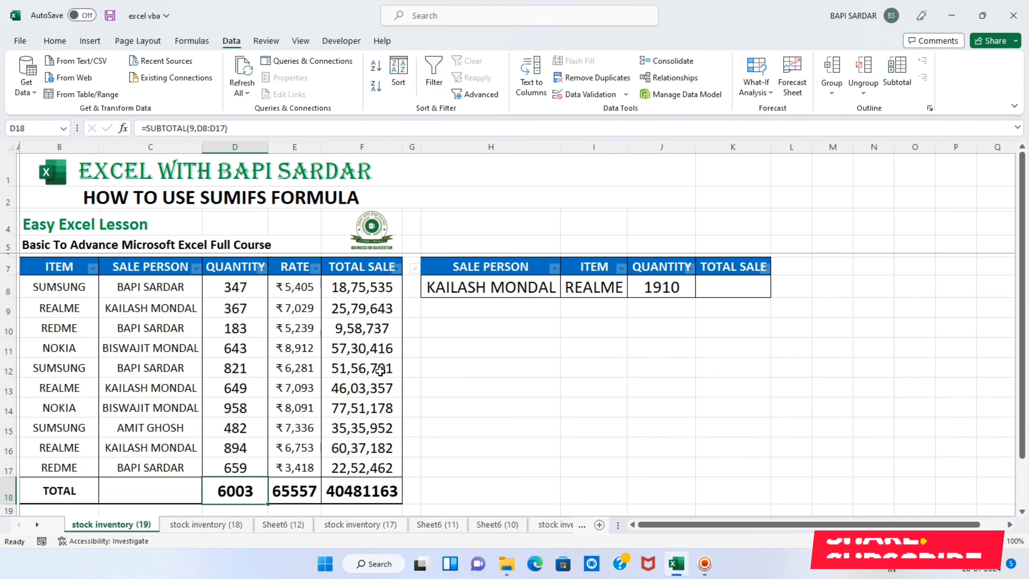
Step: Start a SUMIFS formula in K8 under TOTAL SALE with F8:F17 as the sum range
click(707, 285)
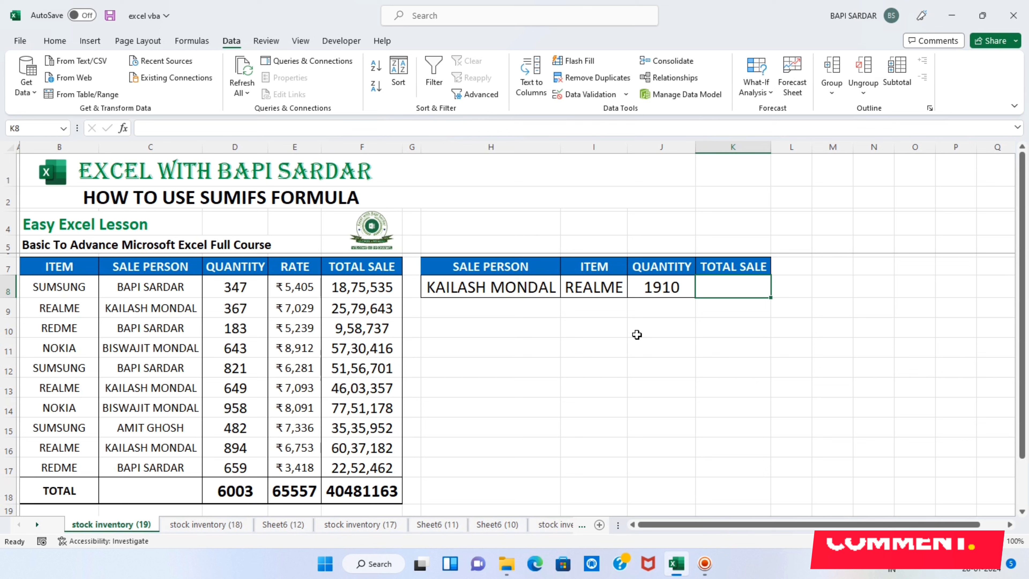
text(=)
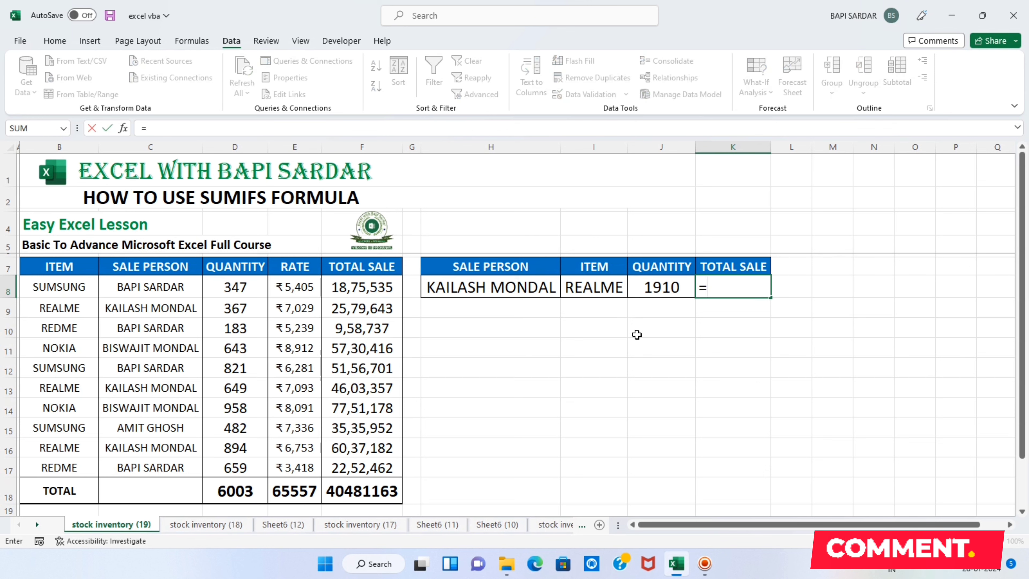
text(SUMIF)
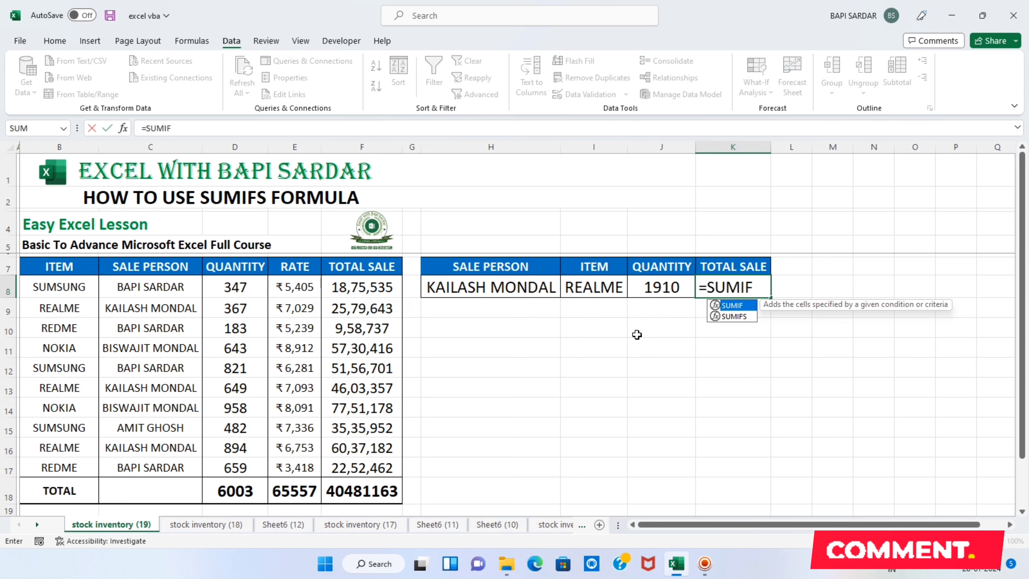
text(S()
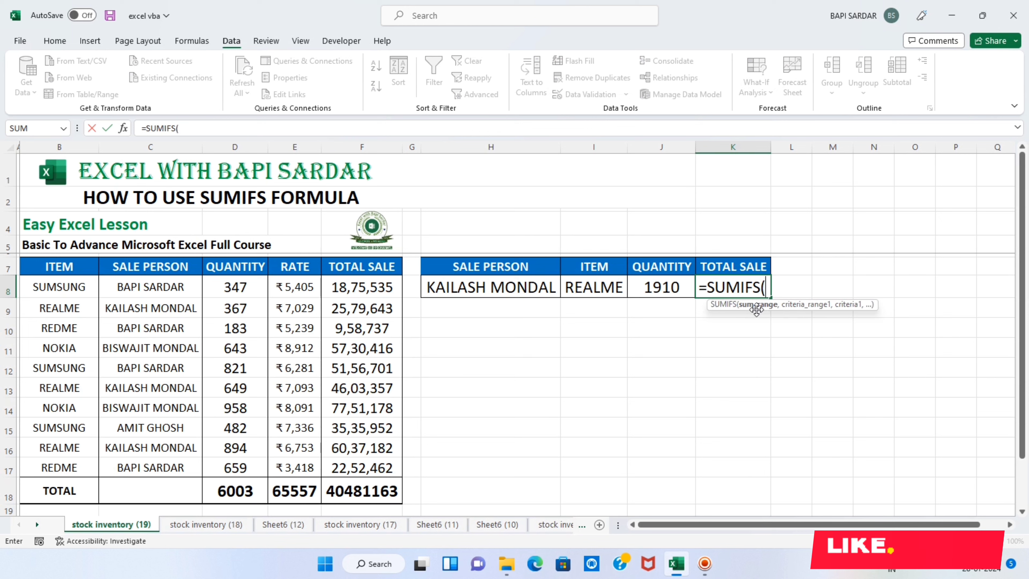
click(344, 282)
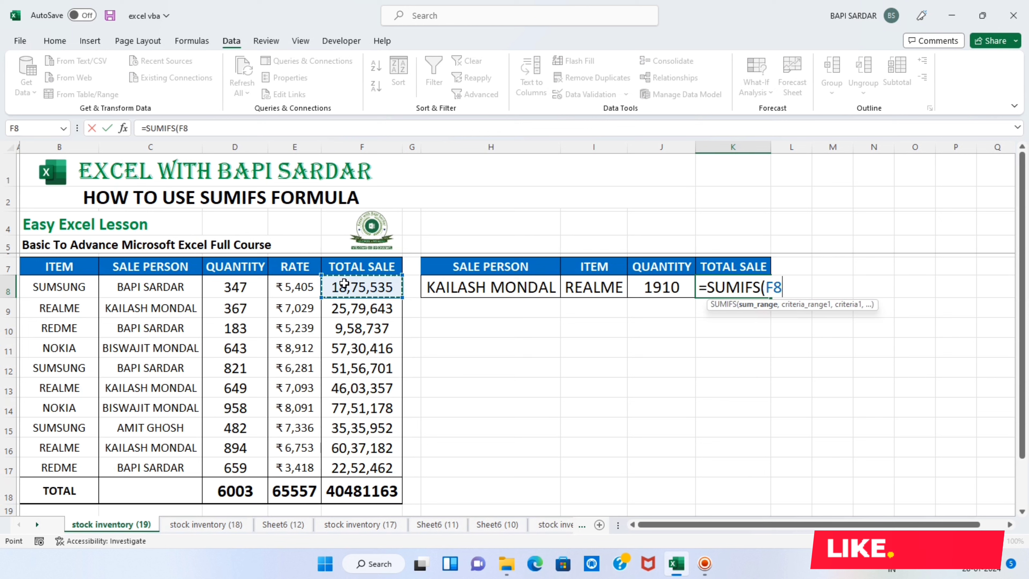
drag(344, 283, 346, 460)
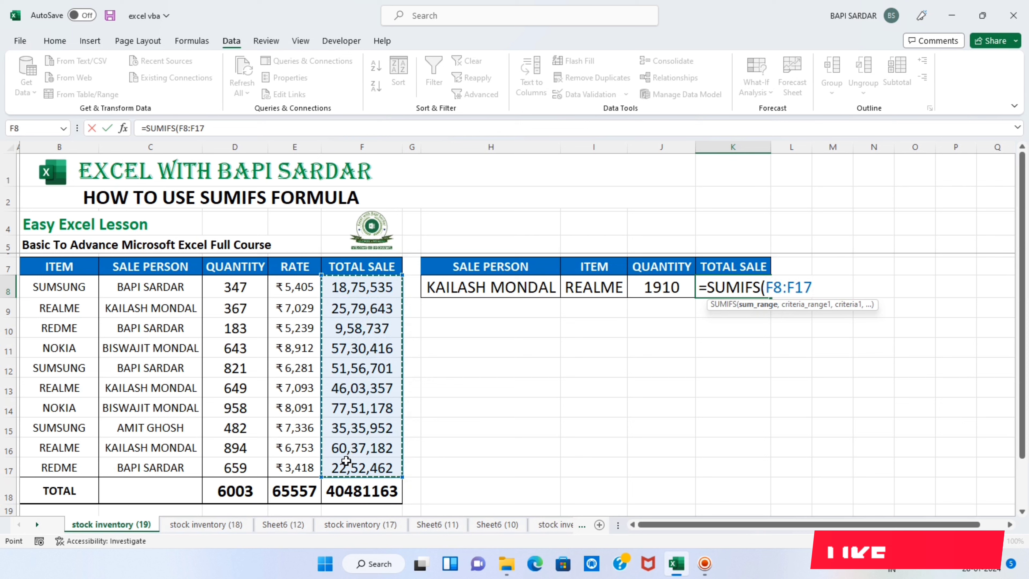
text(,)
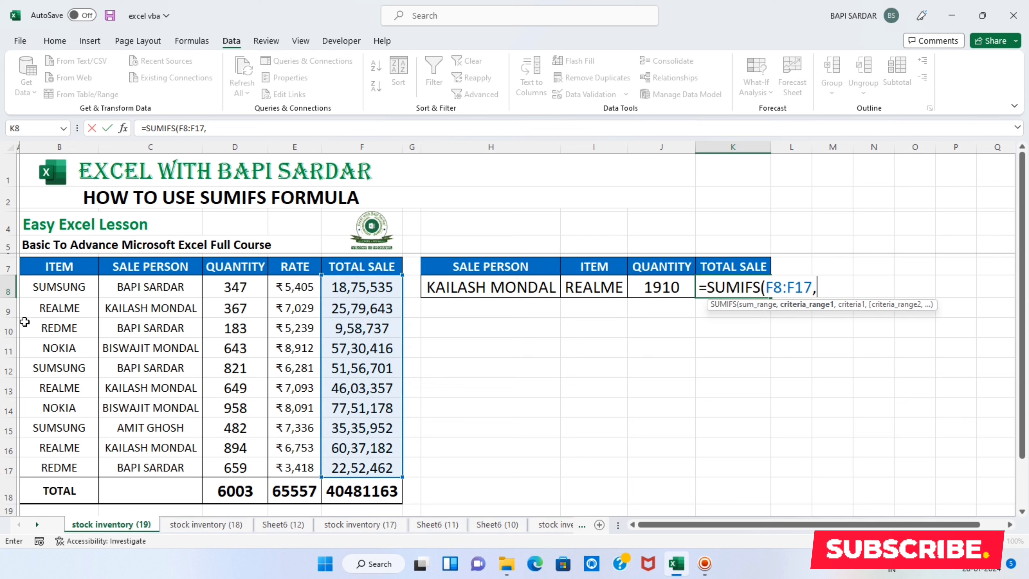
Step: Add the item condition to the K8 formula with criteria range B8:B17 and criterion I8
drag(56, 290, 58, 464)
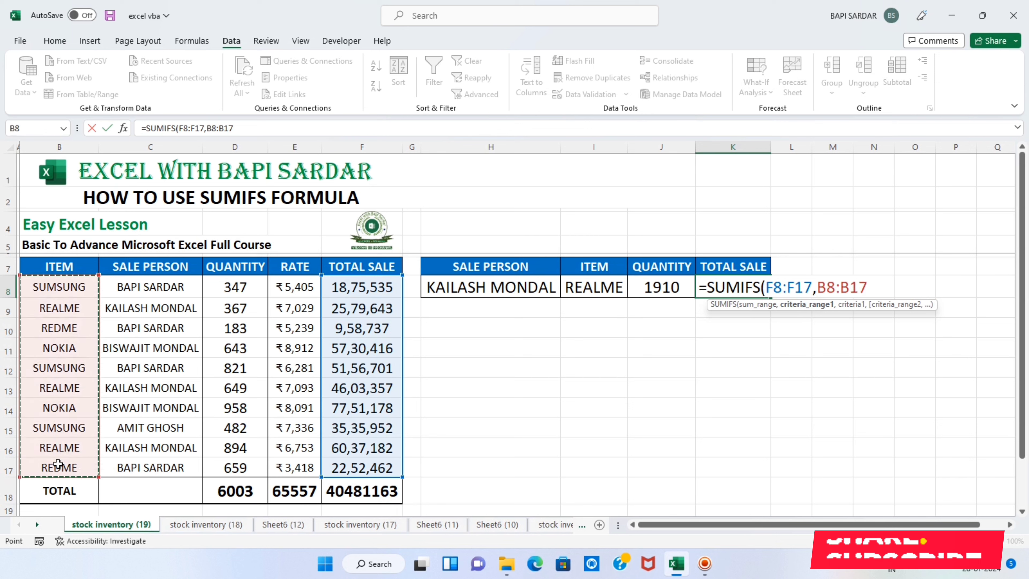
text(,)
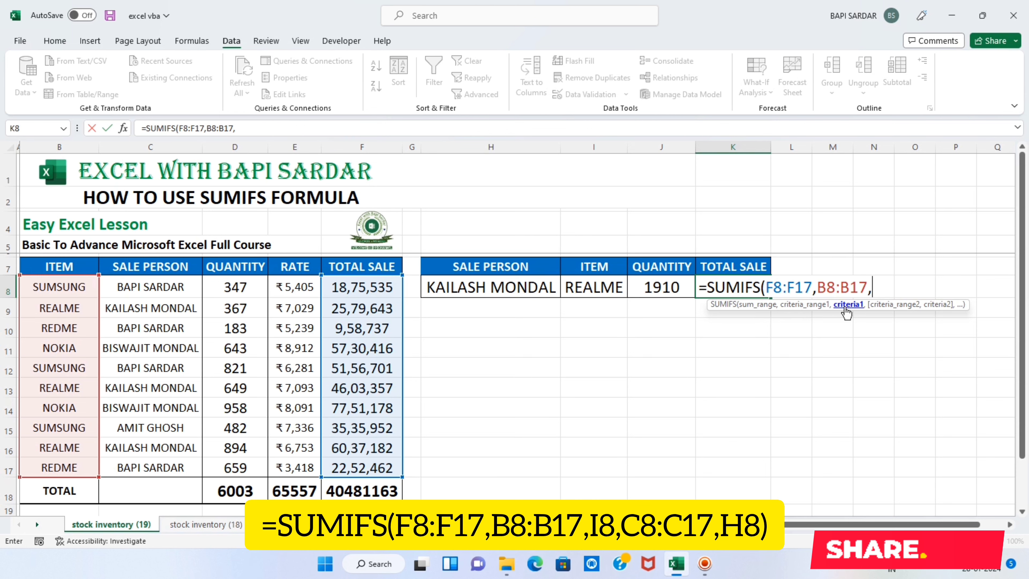
click(581, 290)
text(,)
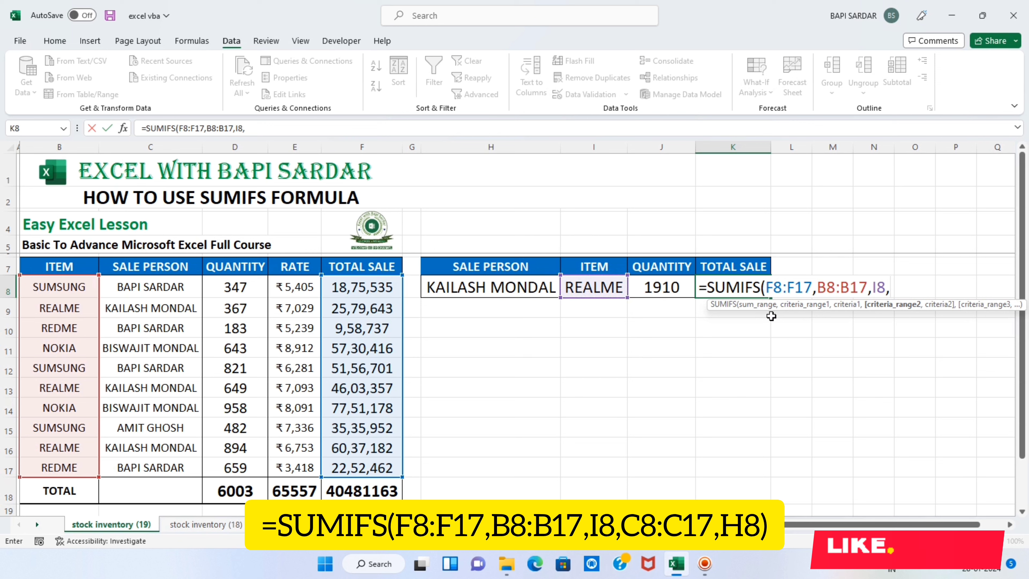
Step: Complete the K8 formula with salesperson range C8:C17 and criterion H8, and fit column K to its contents
drag(142, 288, 129, 458)
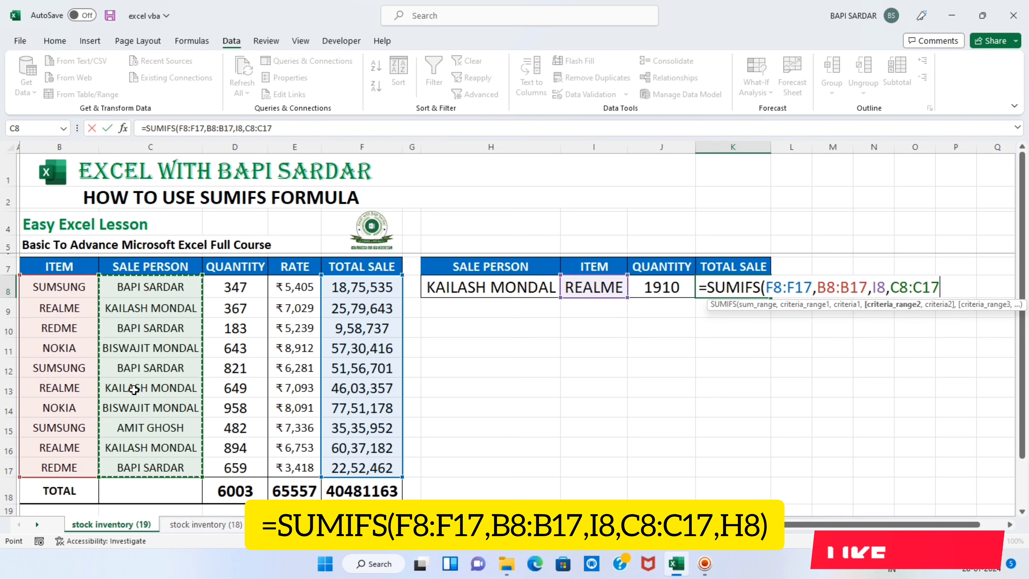
text(,)
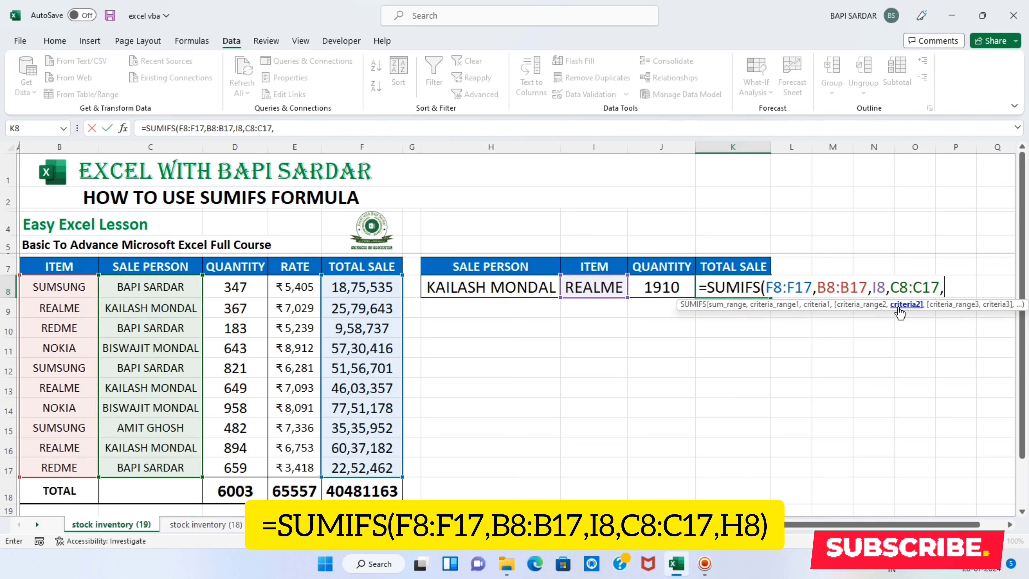
click(463, 288)
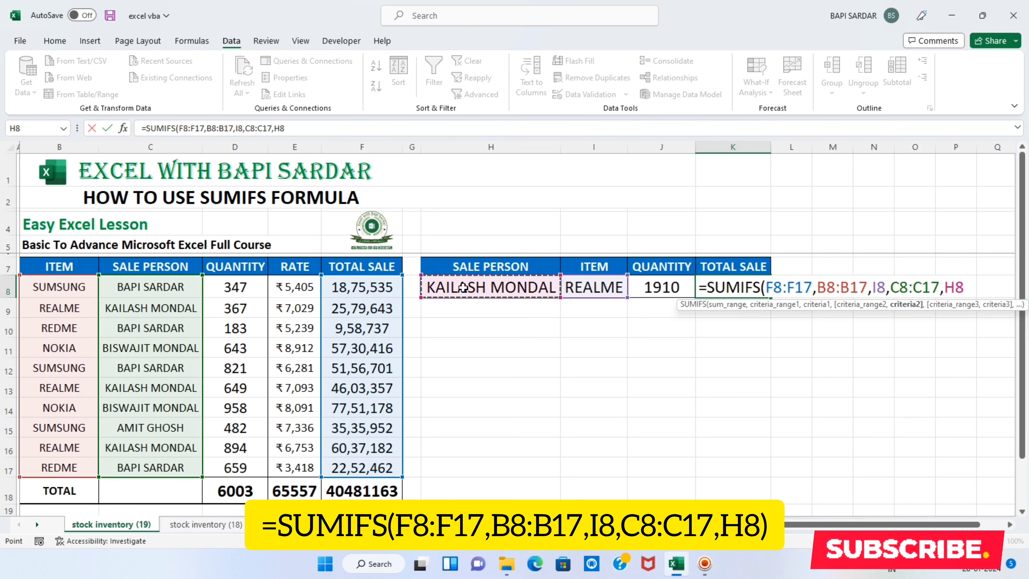
key(ctrl+Return)
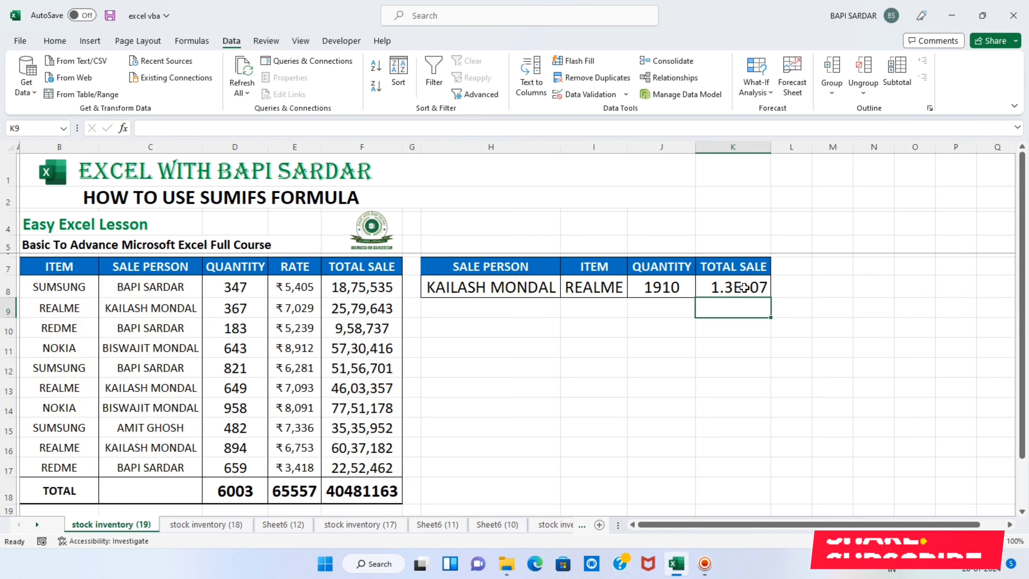
double_click(771, 147)
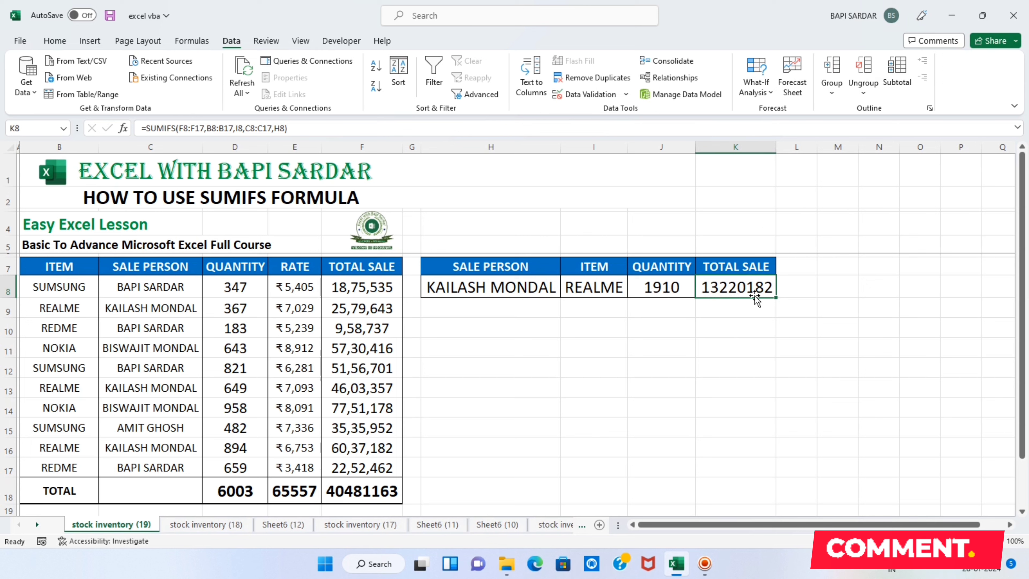
Step: Copy the total sale result from K8 into K16 as a plain value
key(ctrl+c)
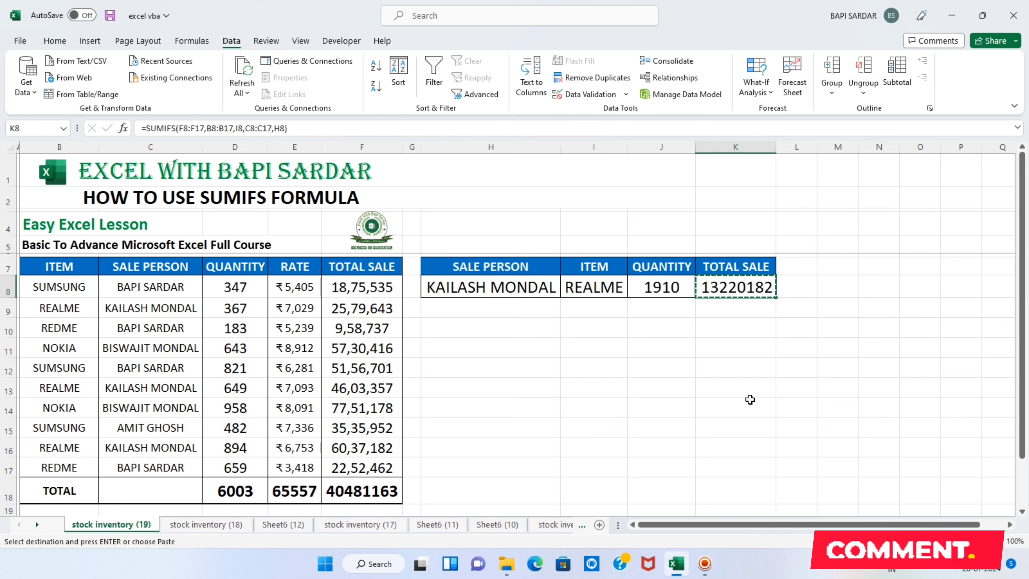
click(732, 441)
key(ctrl+v)
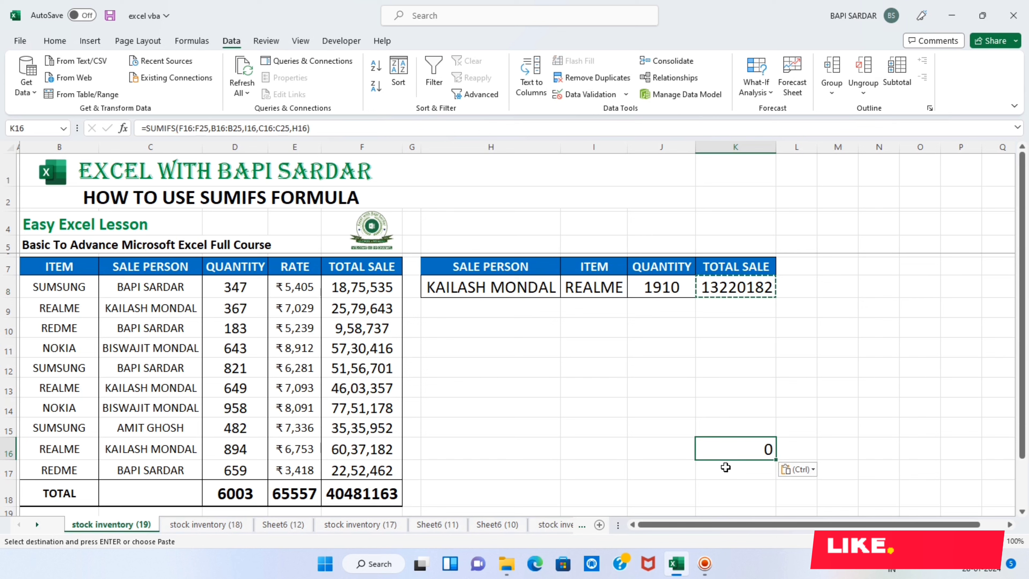
key(alt+h)
key(v)
key(v)
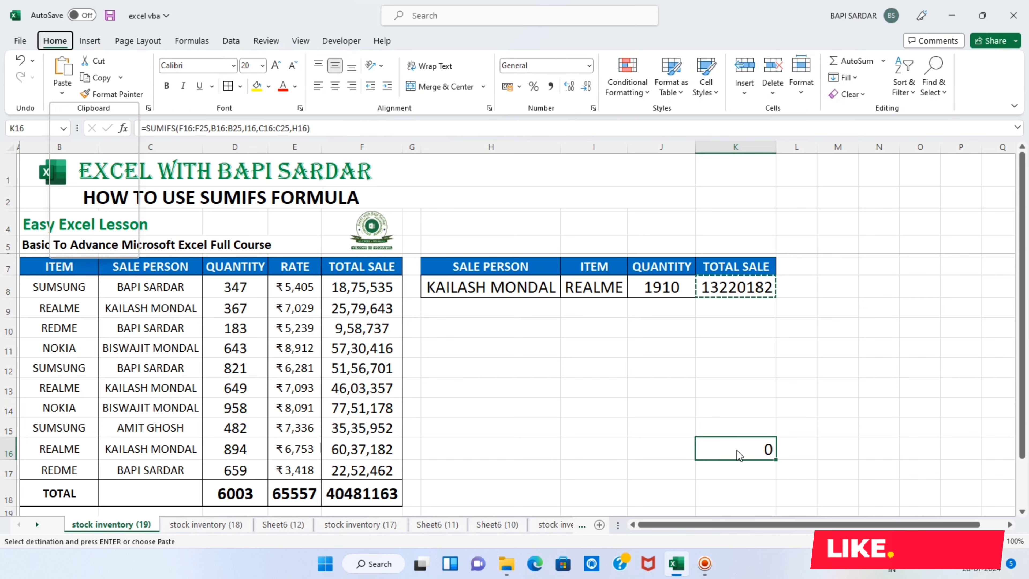
Step: Filter SALE PERSON to the salesperson in H8, compare the sales total in F18 with K16, and remove the filters
click(8, 268)
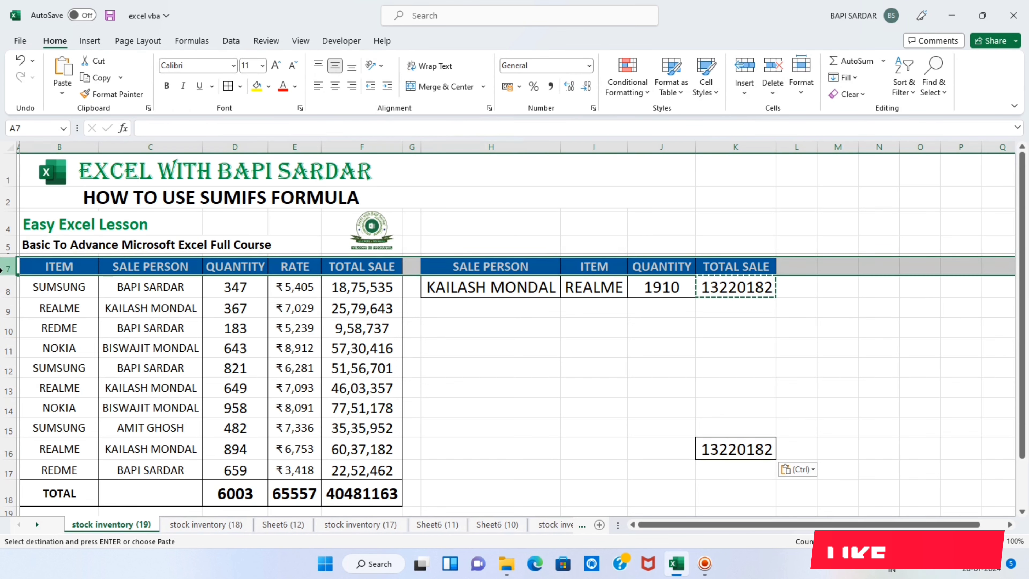
key(ctrl+shift+l)
click(196, 268)
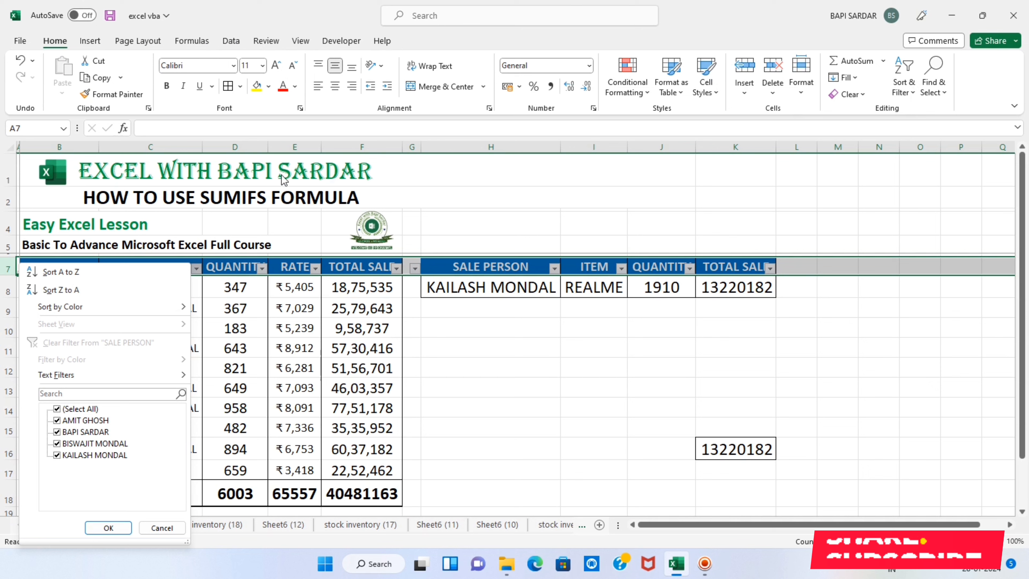
click(74, 409)
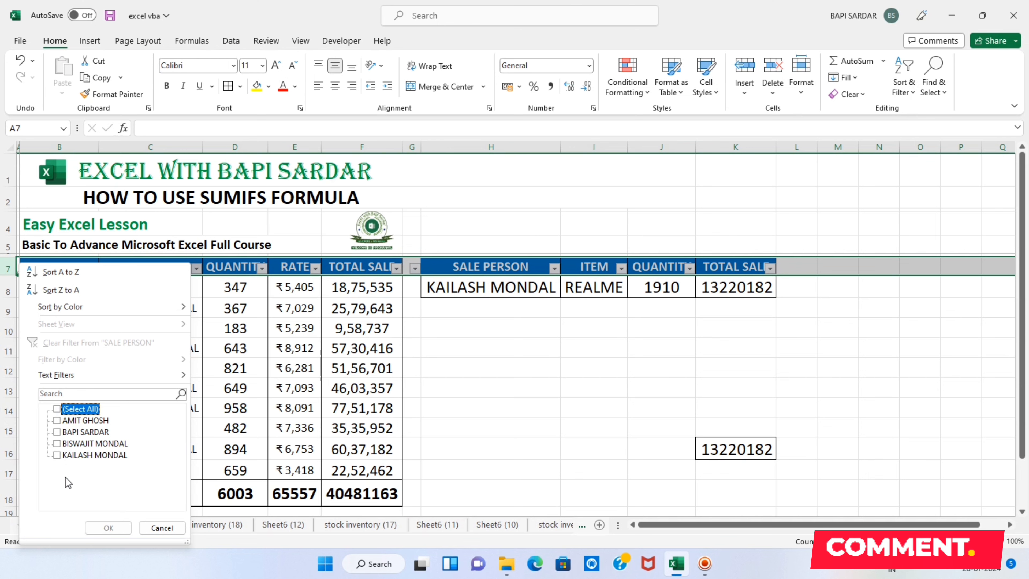
click(72, 457)
click(108, 527)
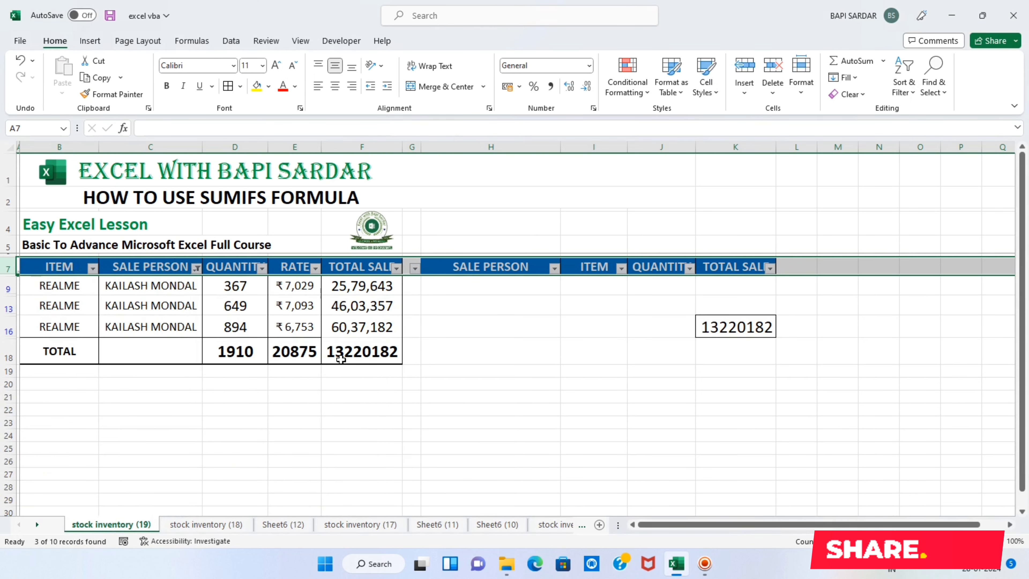
click(341, 359)
click(739, 327)
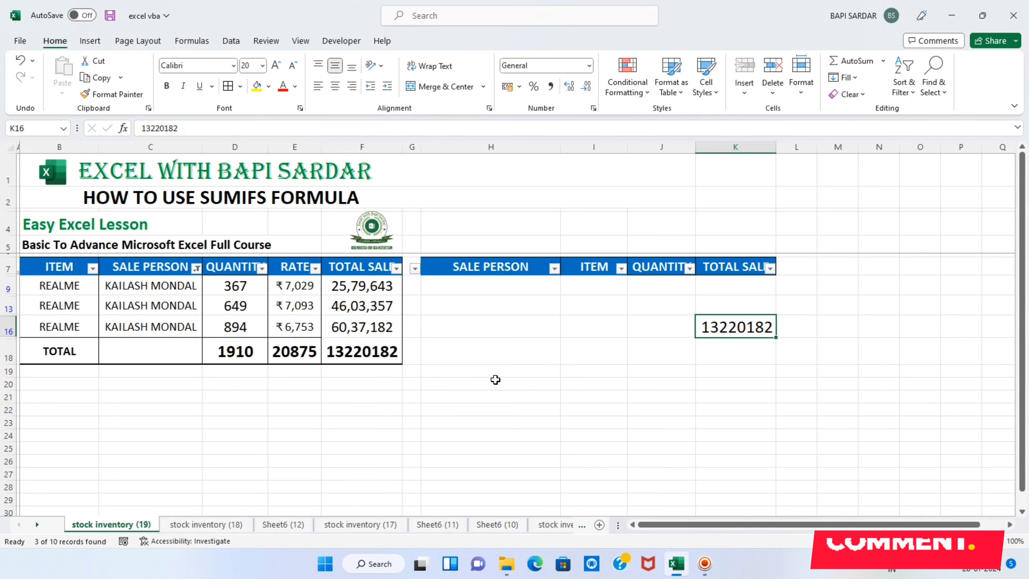
click(5, 268)
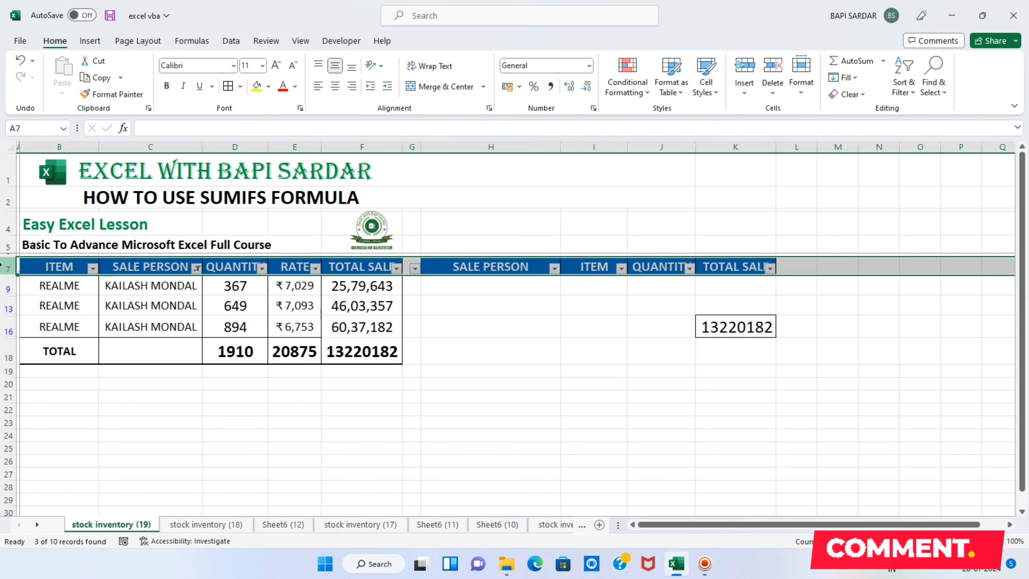
key(ctrl+shift+l)
Step: Choose the salesperson from row 8 in H8 and SUMSUNG in I8
click(594, 289)
click(532, 287)
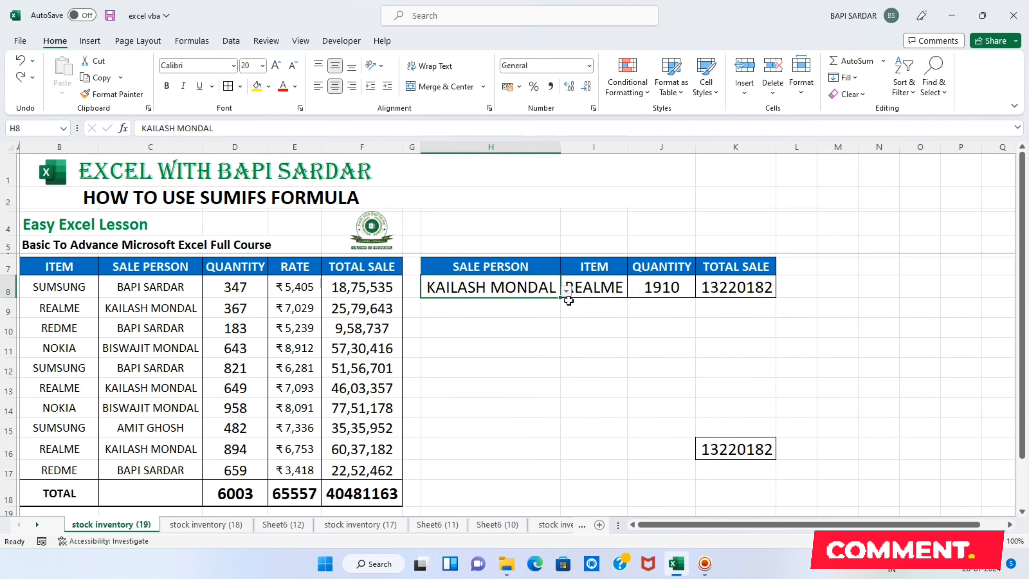
click(567, 290)
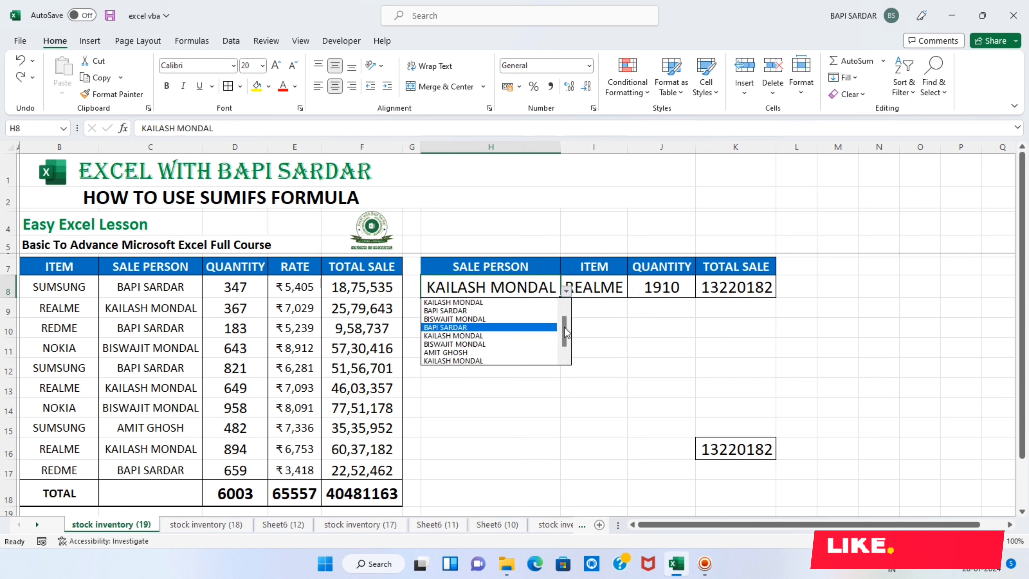
click(505, 327)
click(608, 287)
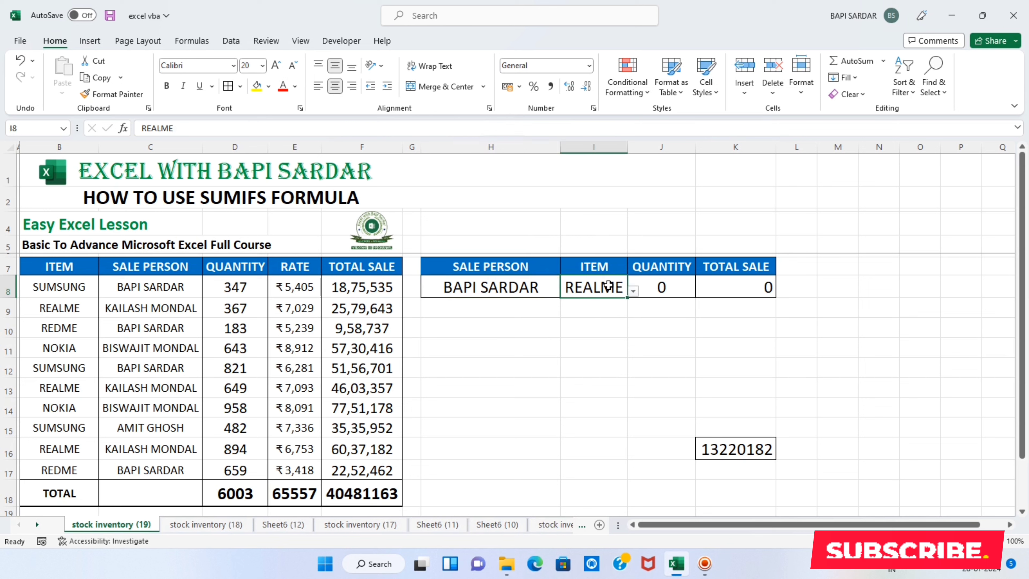
click(633, 290)
click(590, 353)
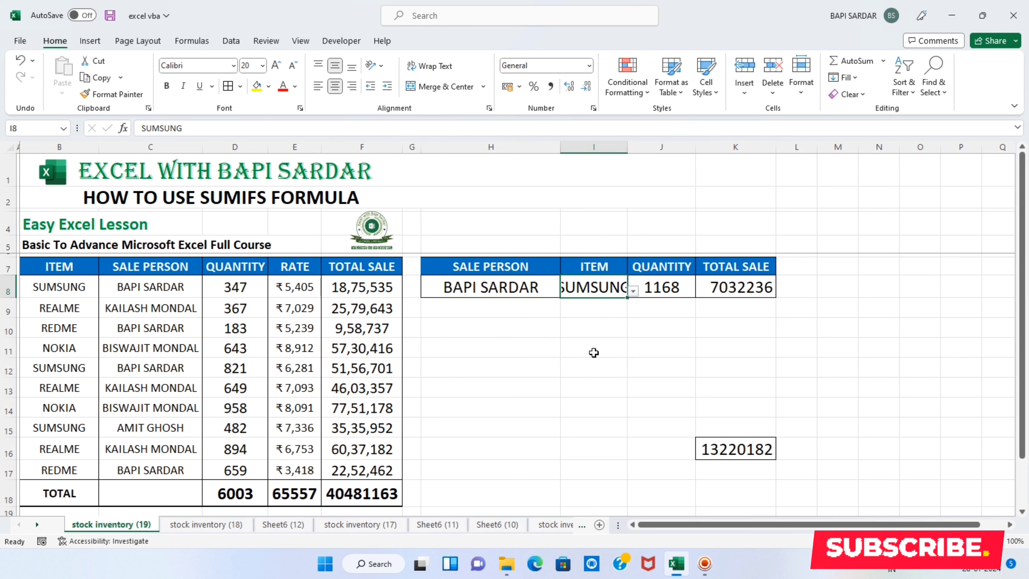
Step: Widen column I to show the full item name, and select the quantity and total sale results in J8:K8
click(624, 347)
drag(628, 151, 643, 151)
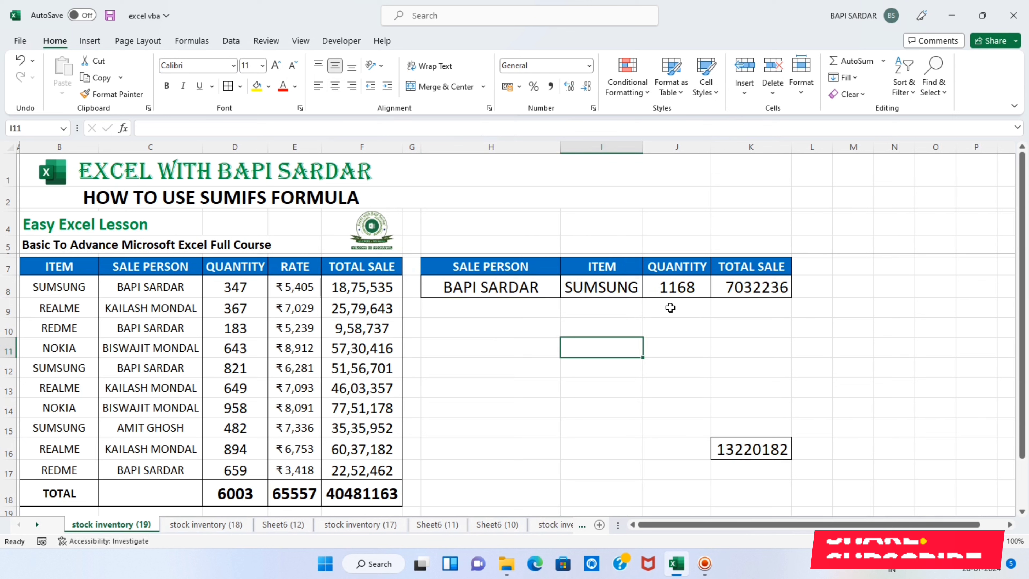
drag(673, 295, 762, 289)
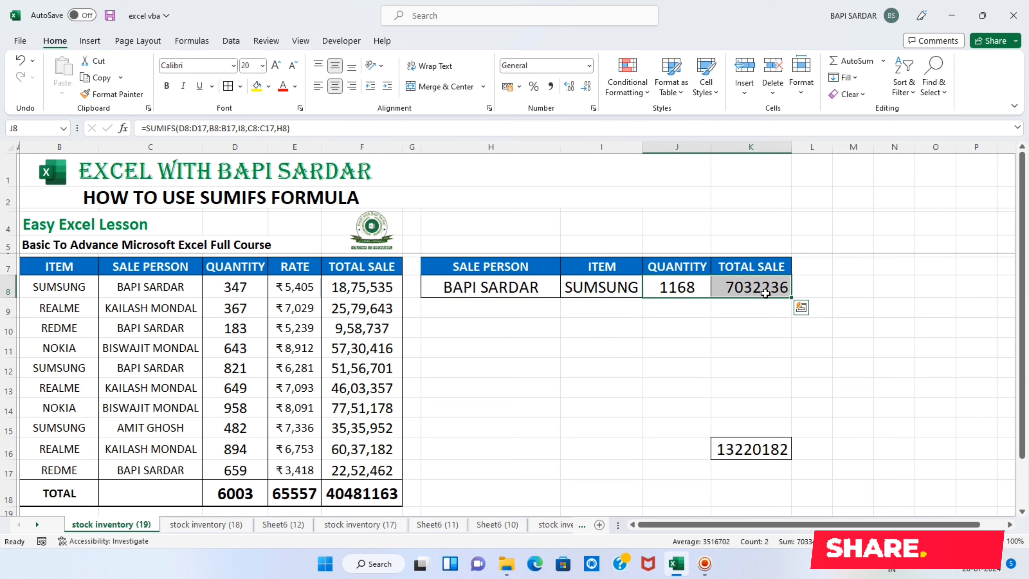
Step: Copy the quantity and total sale results from J8:K8 into J14:K14 as plain values
key(ctrl+c)
click(659, 413)
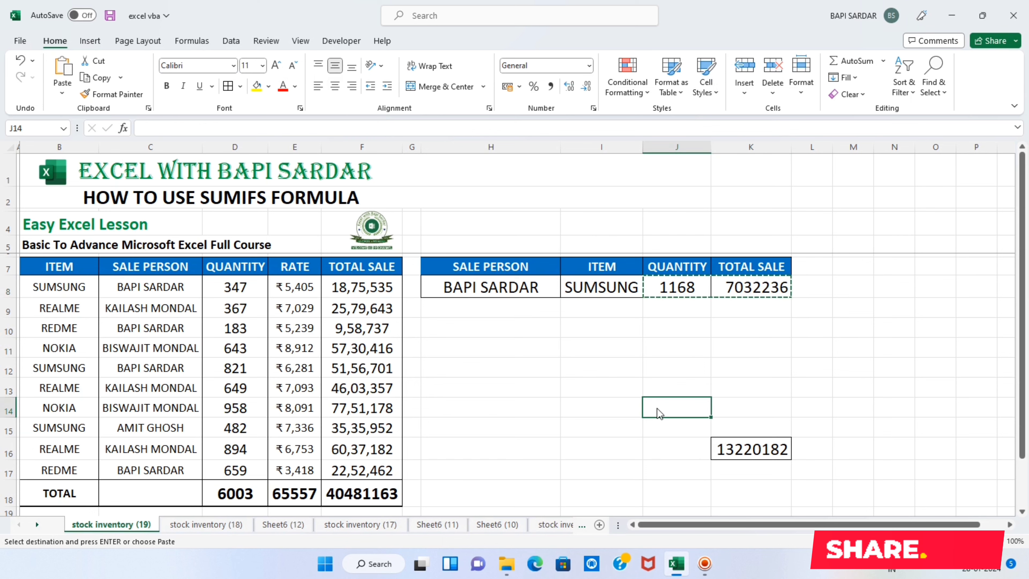
right_click(658, 413)
click(708, 115)
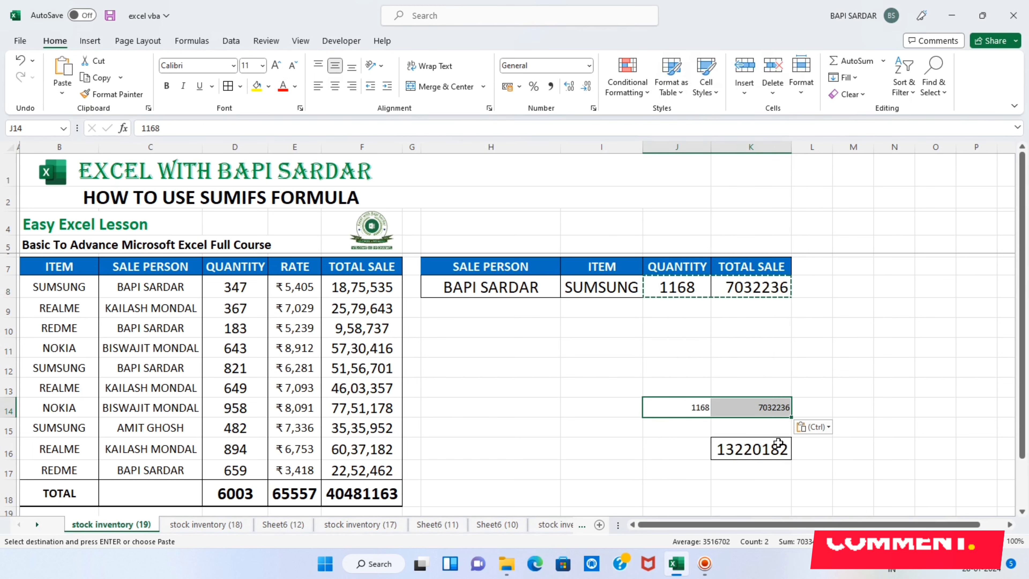
Step: Add filters to the header row 7 and filter SALE PERSON to the salesperson chosen in H8
click(8, 266)
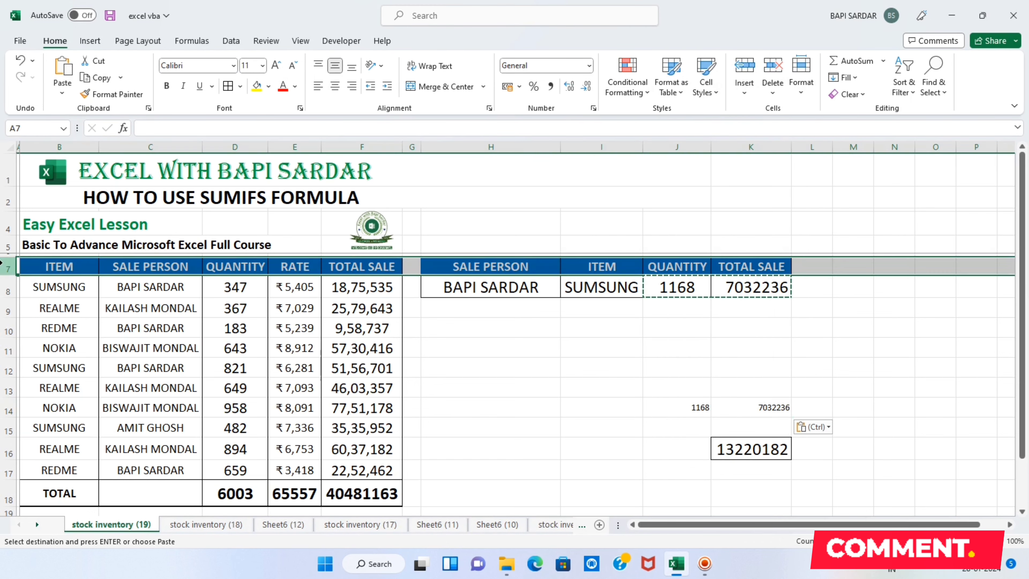
key(Escape)
key(ctrl+shift+l)
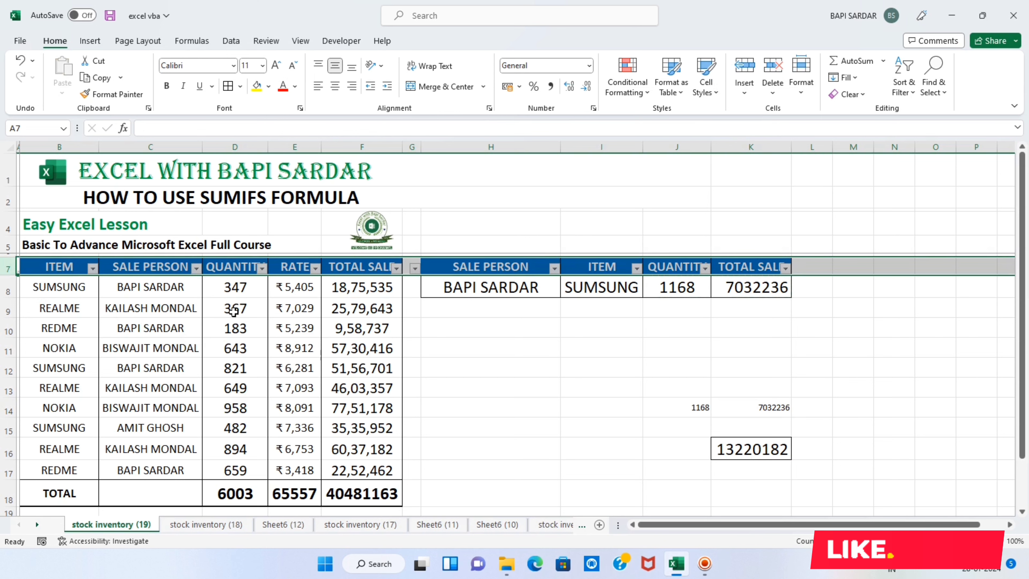
click(197, 268)
click(75, 409)
click(68, 432)
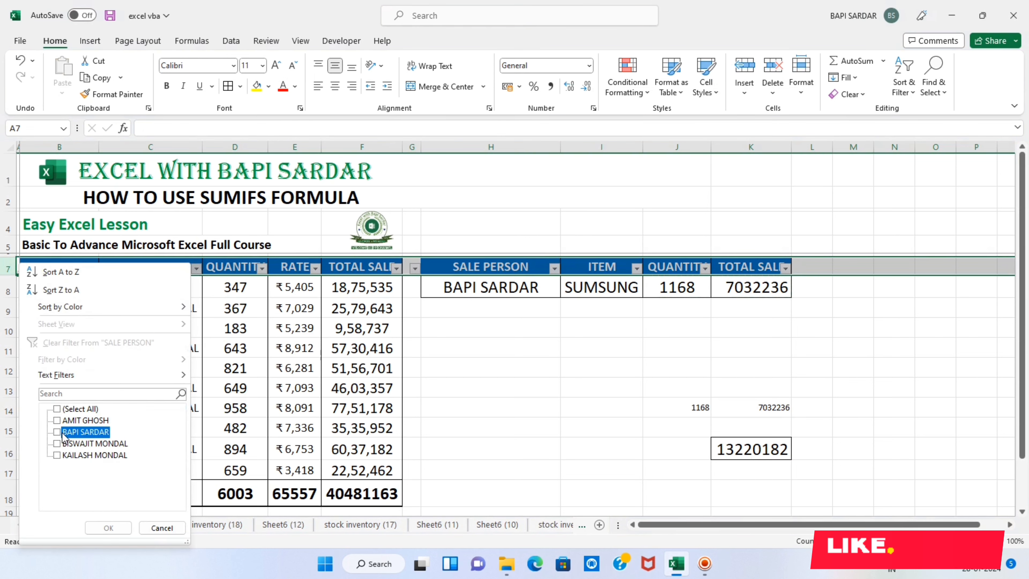
click(109, 527)
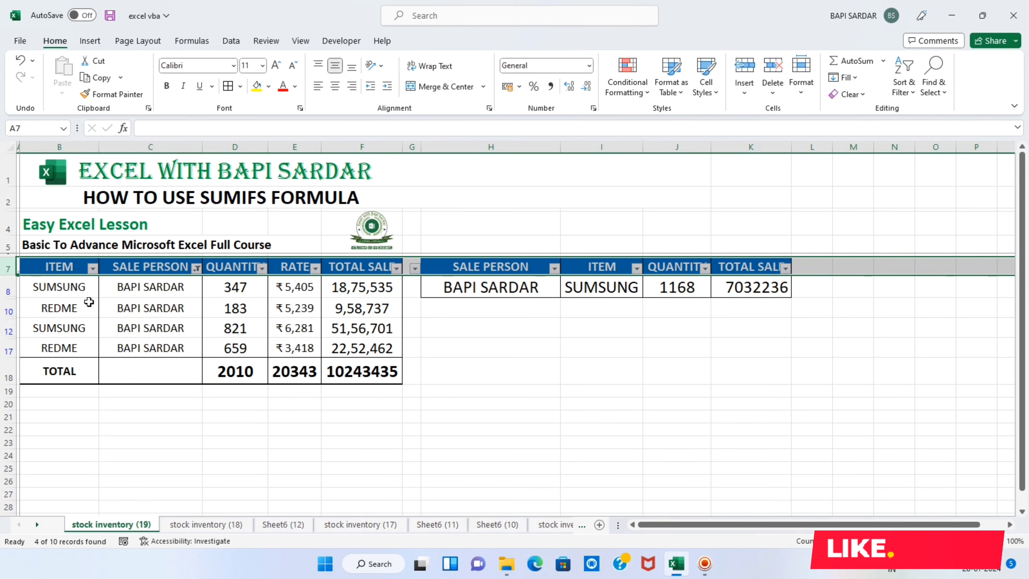
Step: Filter ITEM to SUMSUNG only and compare the quantity and sales totals in row 18 with J8:K8
click(92, 268)
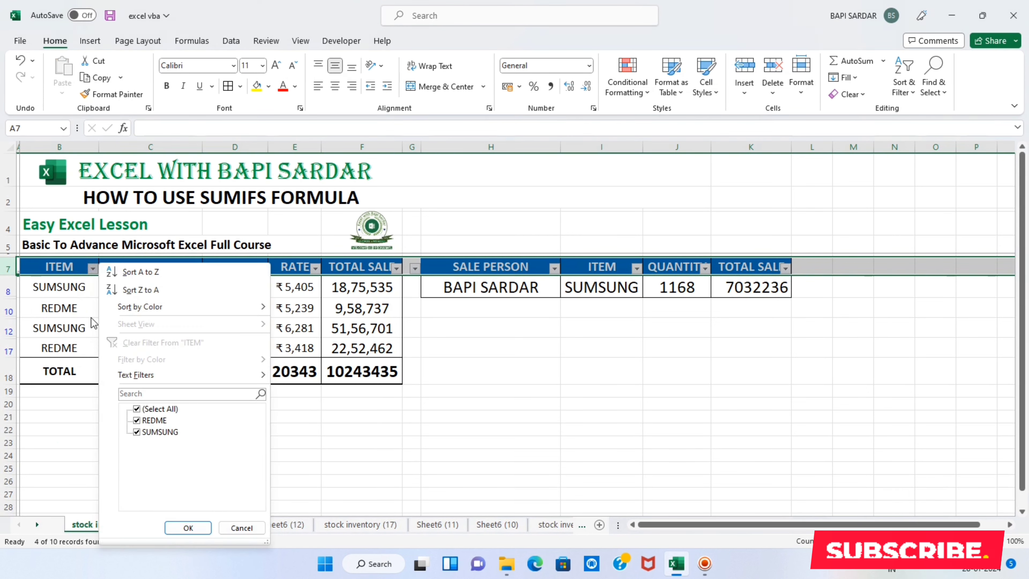
click(137, 421)
click(188, 527)
click(242, 335)
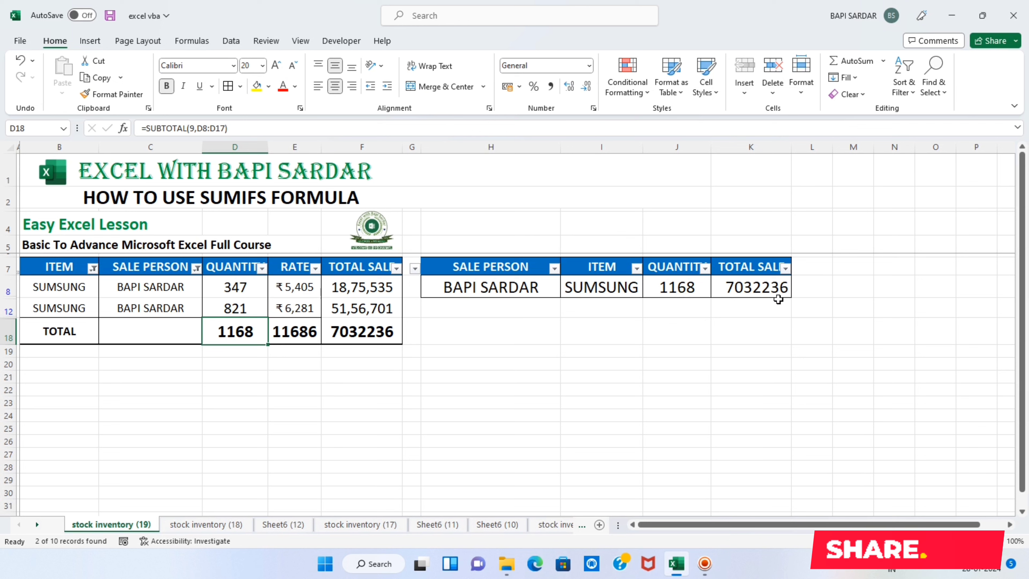
click(771, 311)
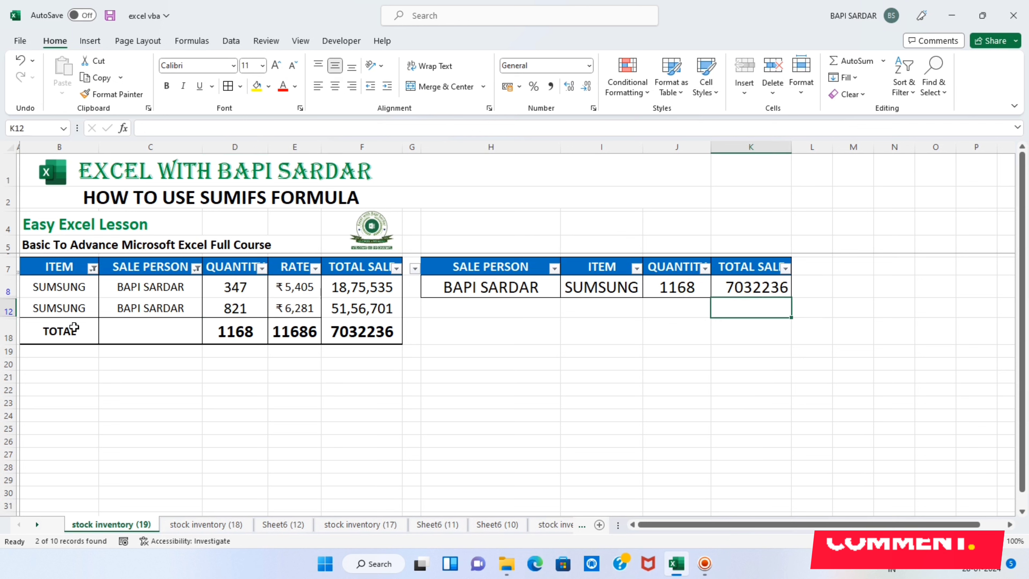
Step: Remove the filters from row 7 and clear the copied check values in J13:K16
click(9, 269)
key(ctrl+shift+l)
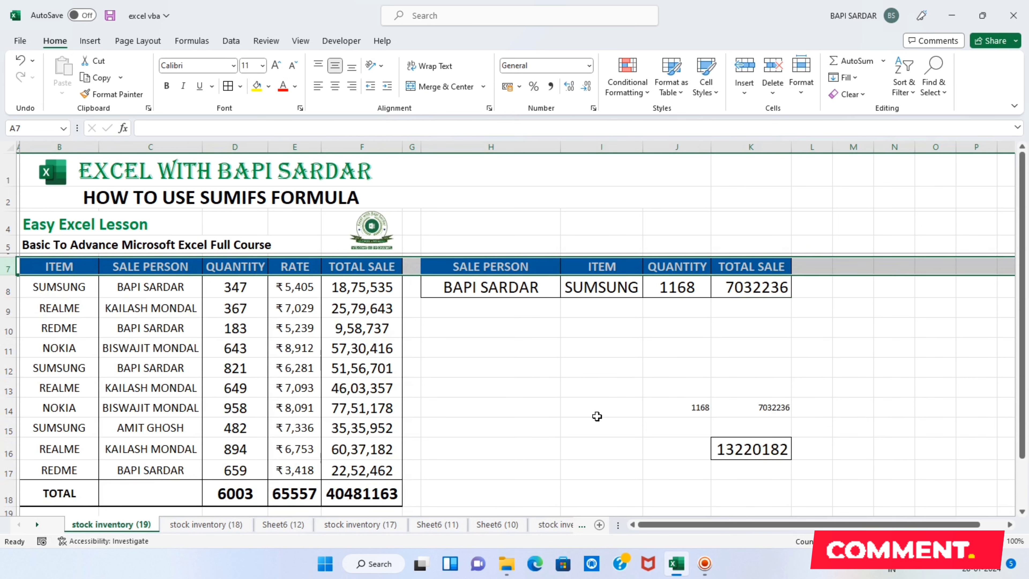
drag(691, 392, 749, 451)
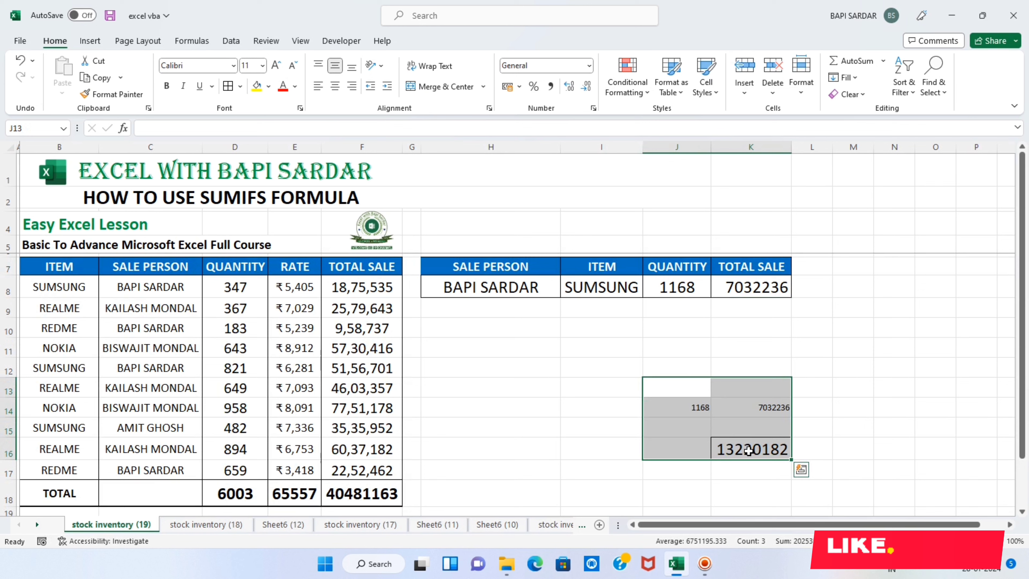
key(Delete)
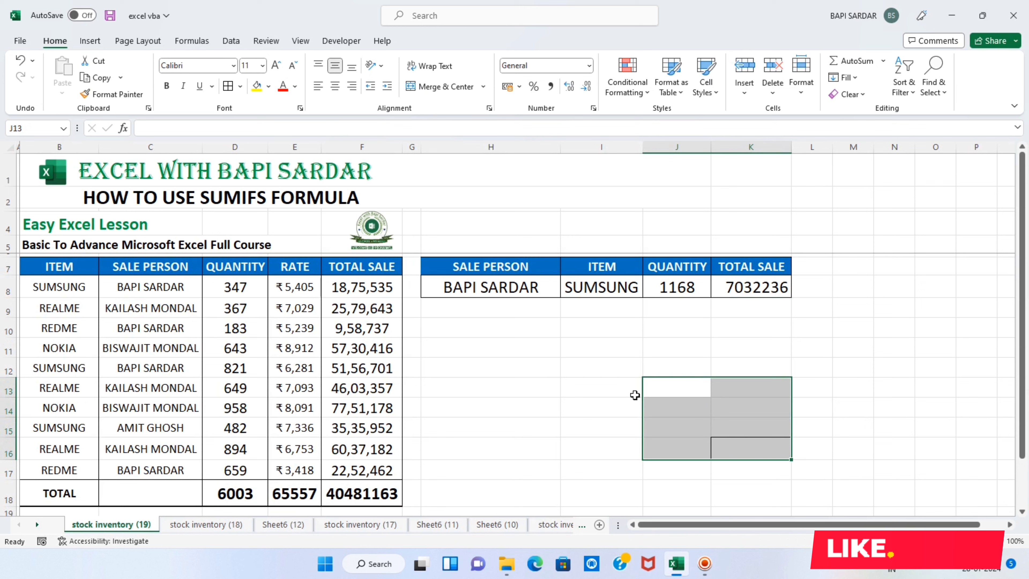
click(600, 387)
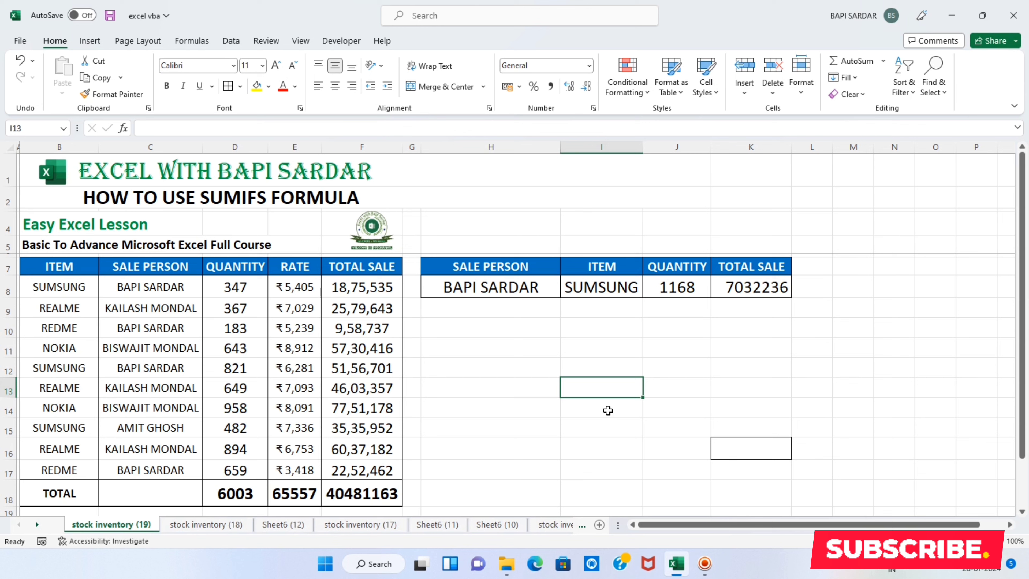
click(677, 564)
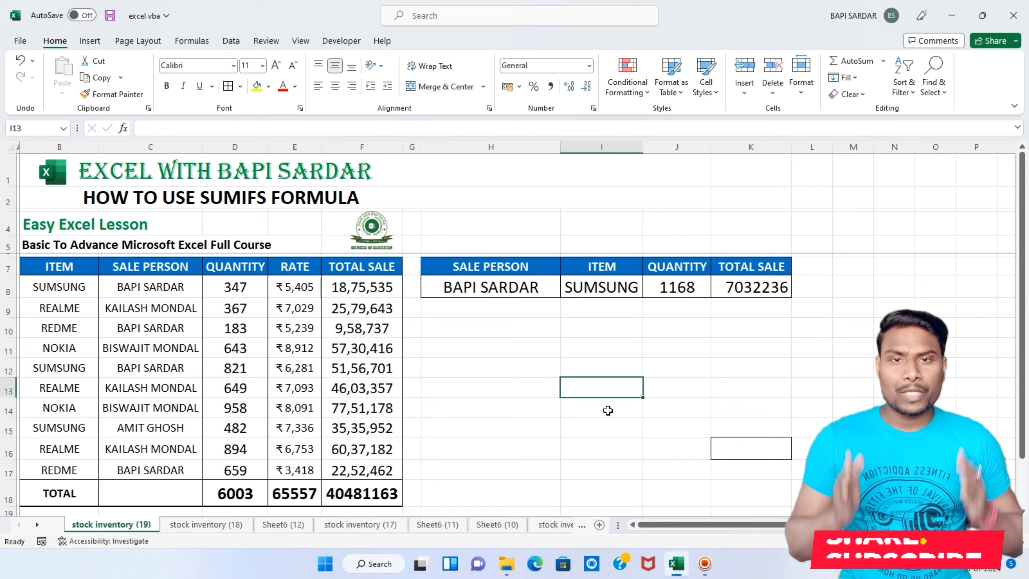